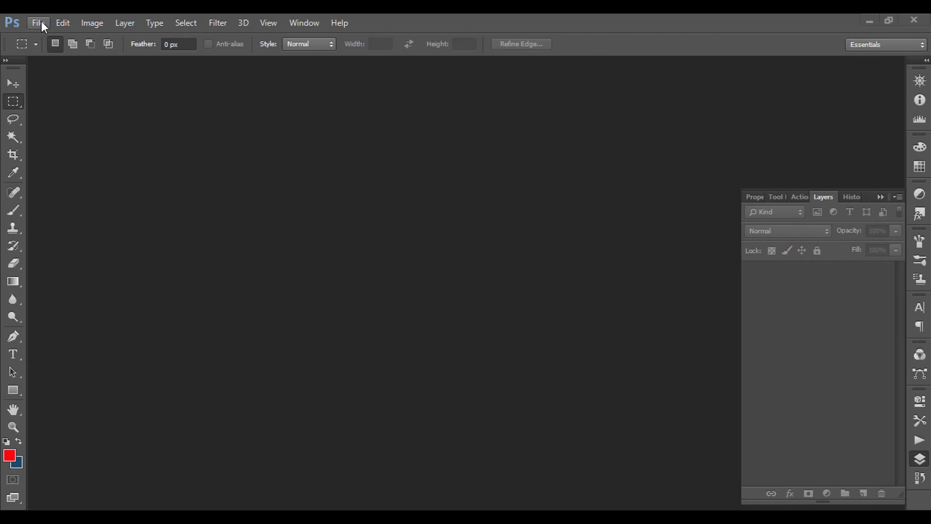
Open the File menu after the preview of the finished YOUTUBE logo.
left_click(39, 23)
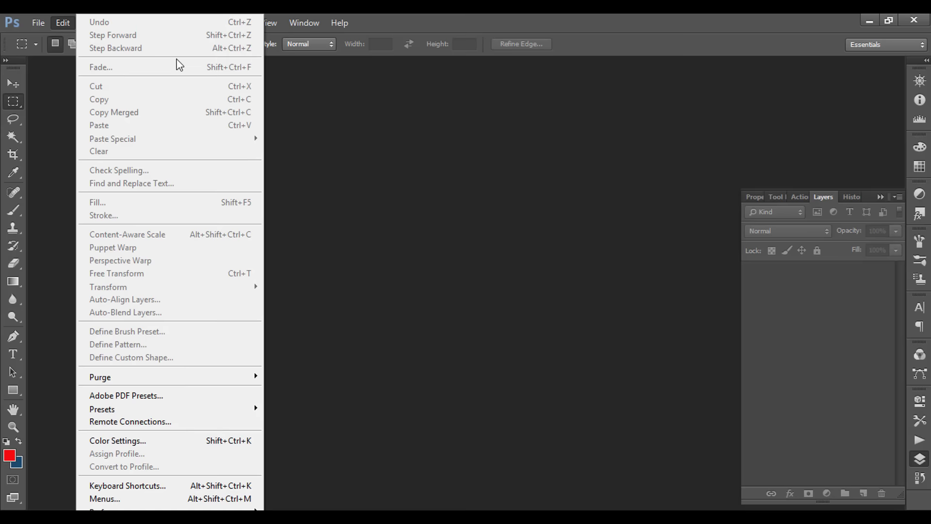
mouse_move(38, 22)
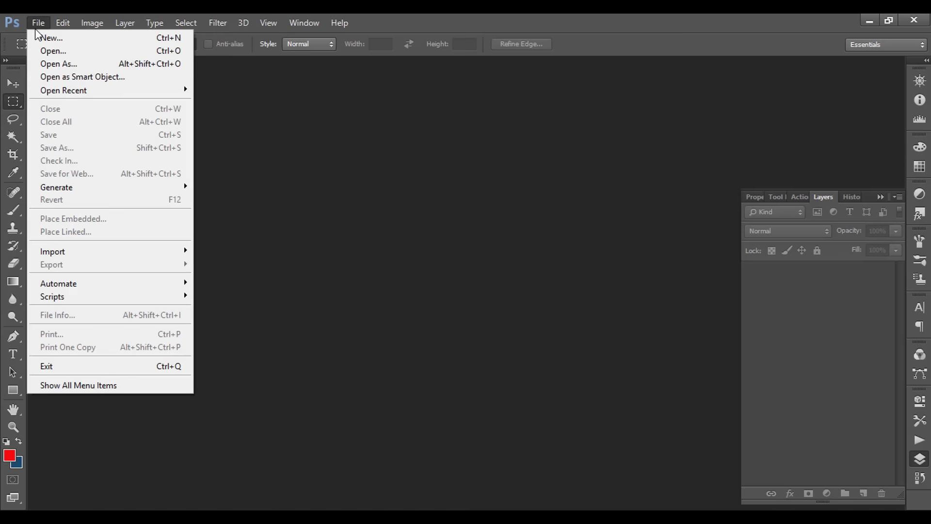
Create a new 1920×1080 px, 72 ppi document and float it in its own window.
left_click(44, 38)
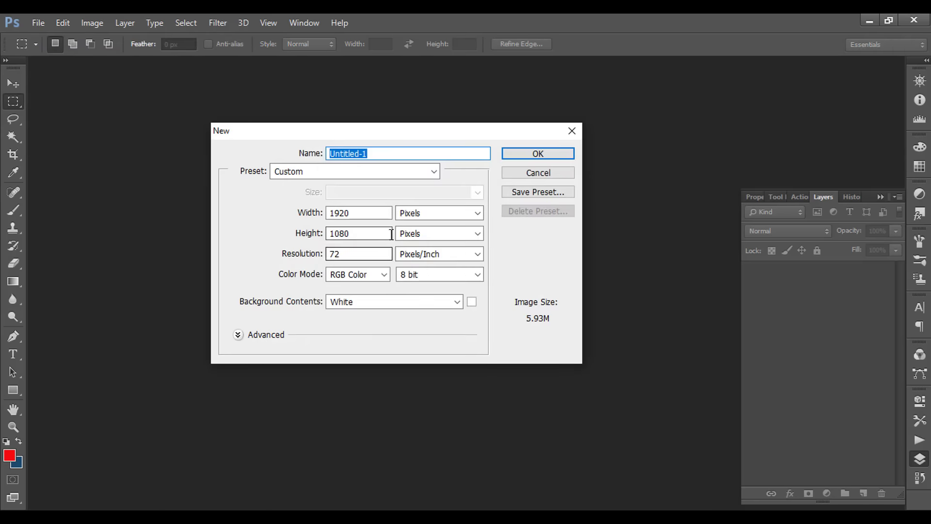
left_click(552, 158)
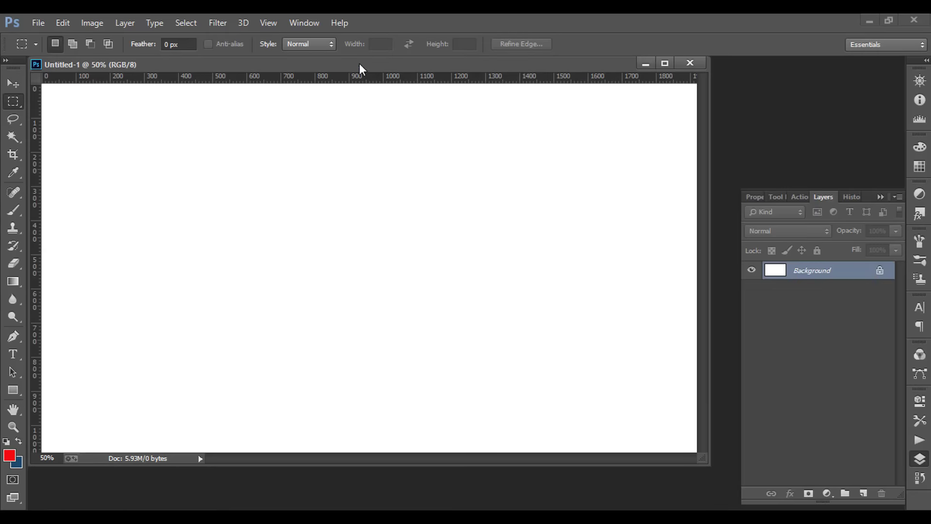
mouse_move(359, 63)
left_mouse_down()
mouse_move(415, 122)
mouse_move(421, 62)
left_mouse_up()
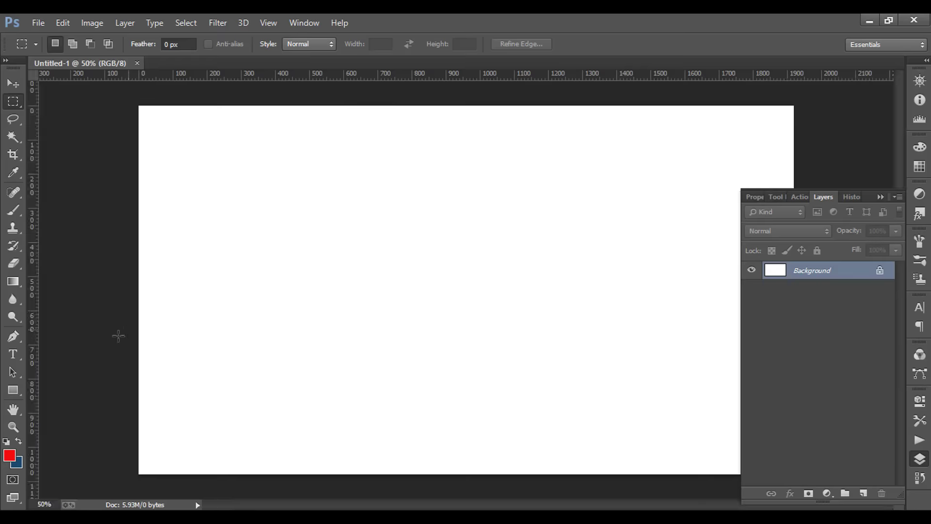
Set the background colour to near-black #121111 and fill the canvas with it.
left_click(18, 463)
left_click(115, 424)
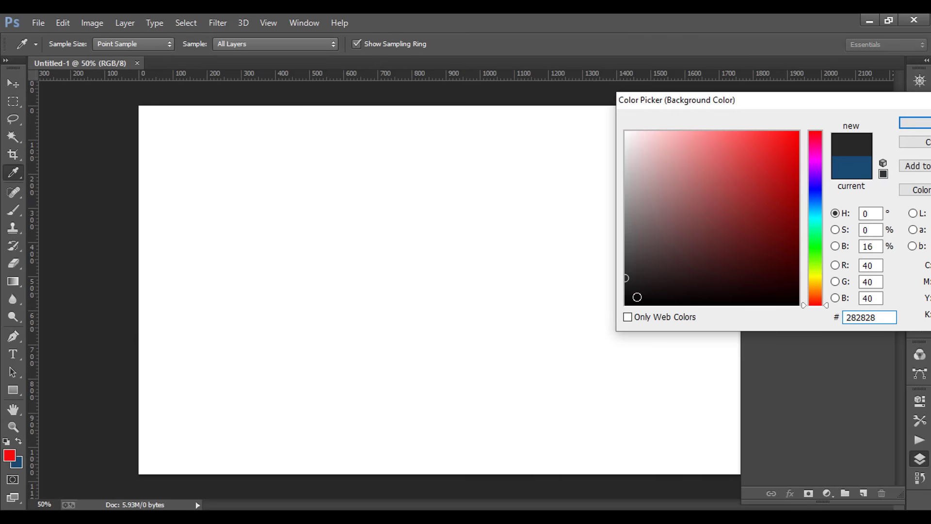
left_click_drag(640, 294, 631, 293)
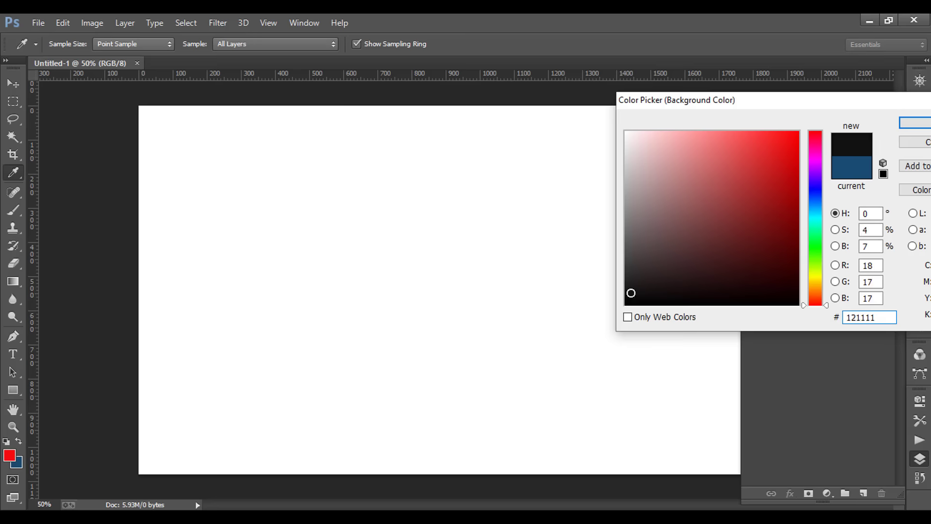
left_click(915, 122)
key("m")
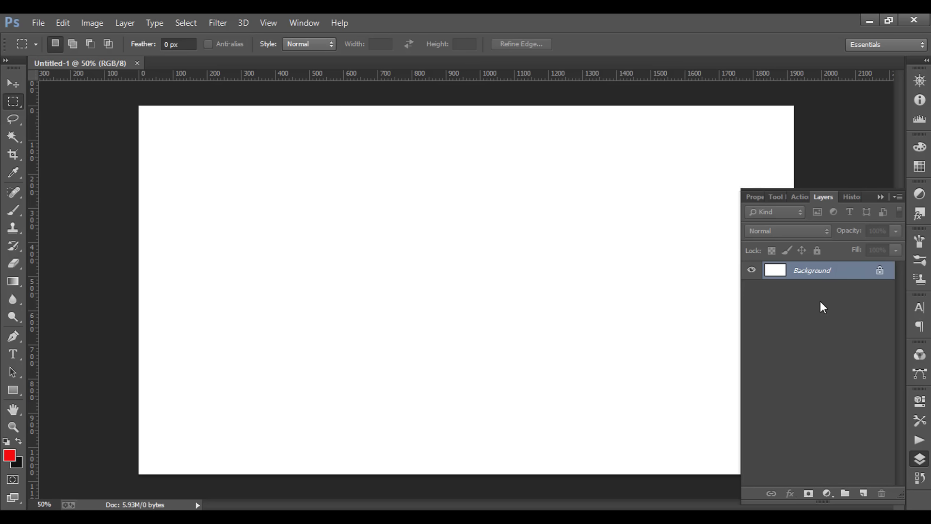
key("ctrl+BackSpace")
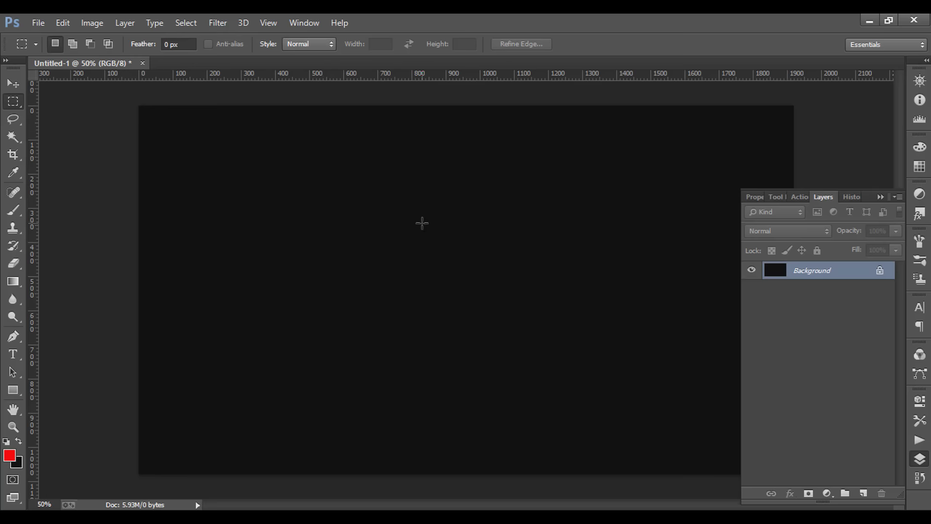
Type red bold Tahoma 'YOUTUBE' at 72 pt on the canvas.
left_click(15, 355)
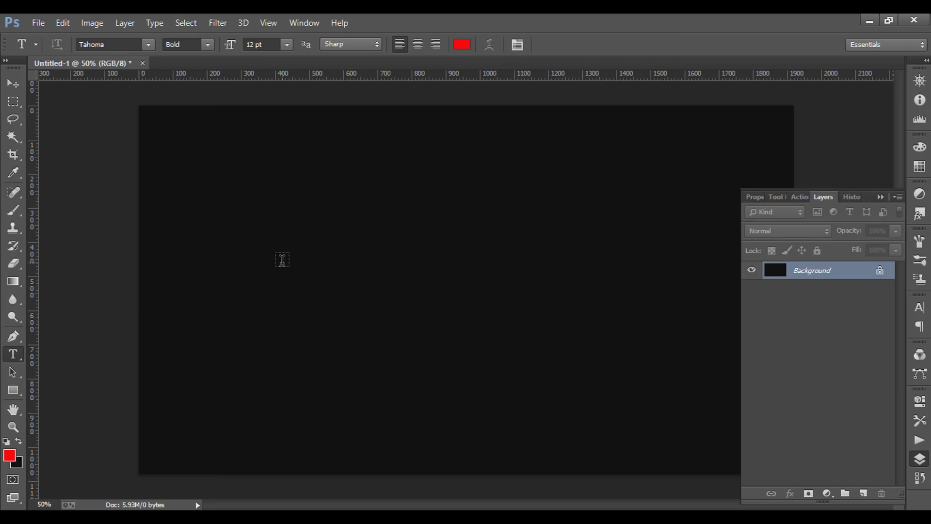
left_click(288, 46)
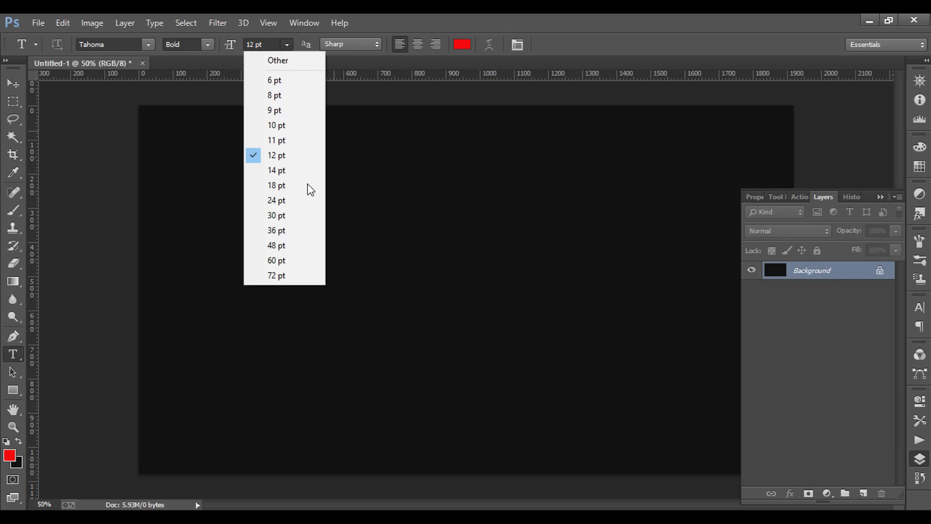
left_click(294, 214)
left_click(285, 212)
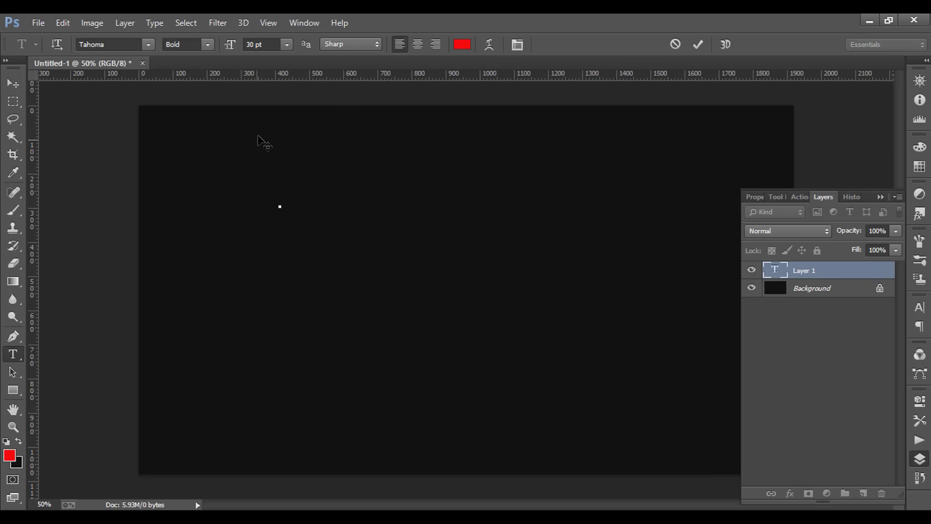
left_click(288, 45)
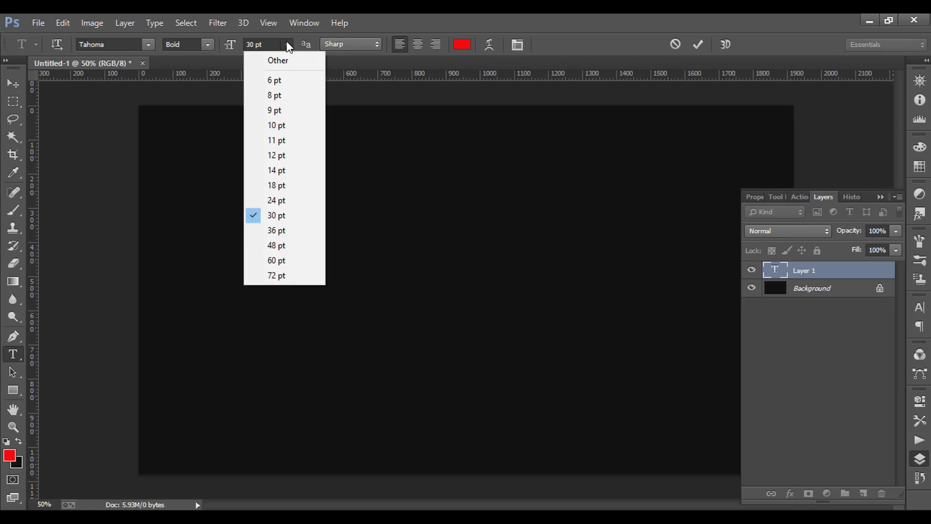
left_click(281, 275)
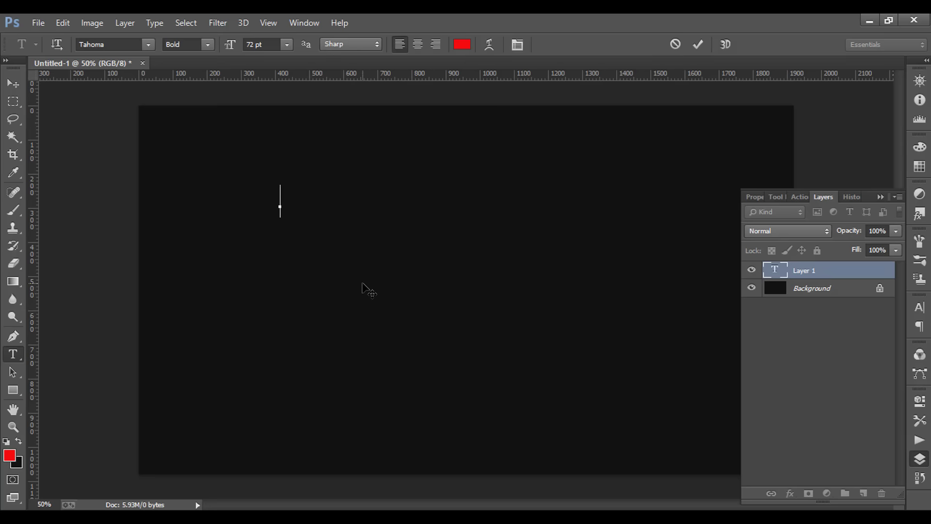
type("YOUTUB")
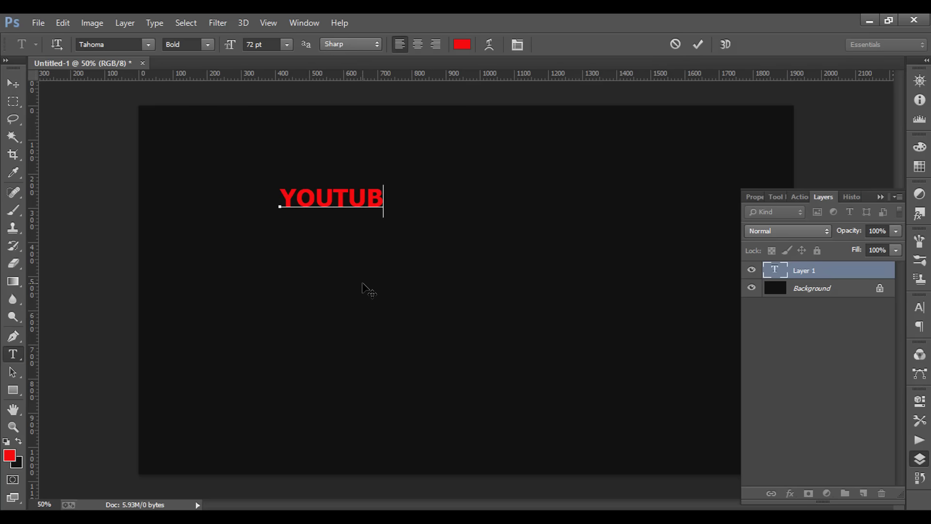
type("E")
left_click(13, 83)
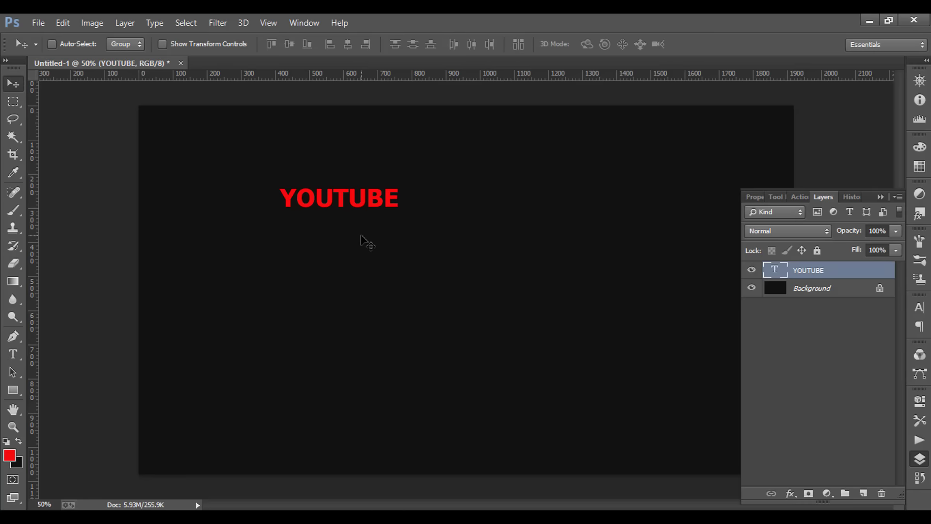
Scale the YOUTUBE text to about 328% and centre it near the canvas top.
key("ctrl+t")
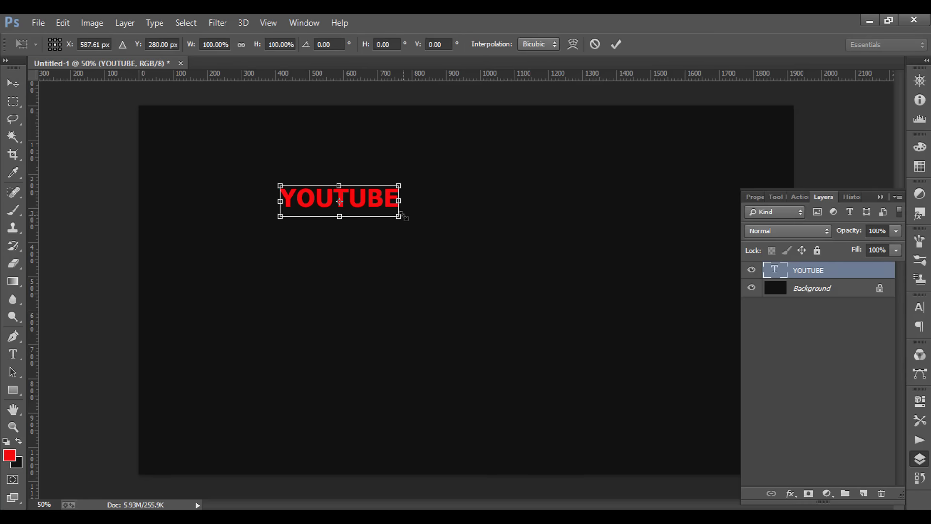
left_click_drag(398, 216, 516, 291)
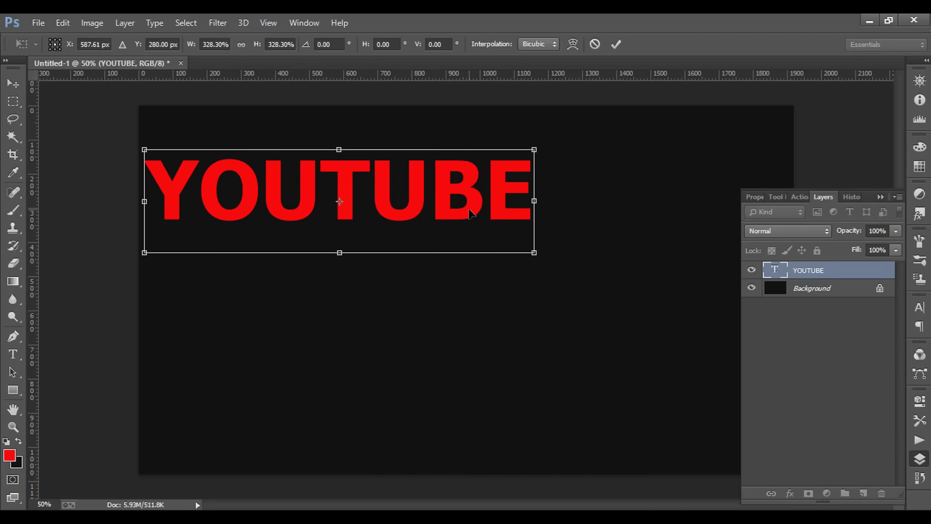
left_click_drag(473, 202, 592, 221)
key("Return")
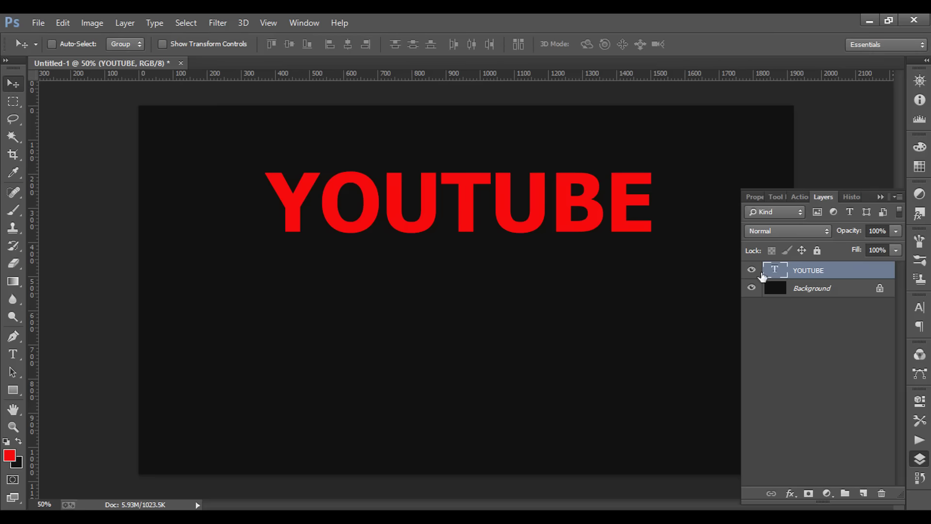
Duplicate the YOUTUBE layer and flip the copy vertically to about −96.61% height.
right_click(793, 274)
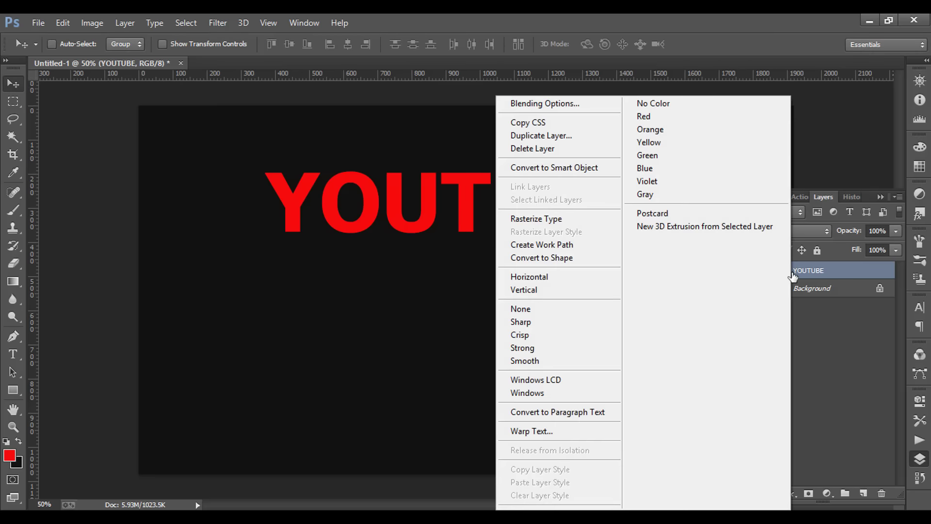
left_click(575, 138)
left_click(577, 167)
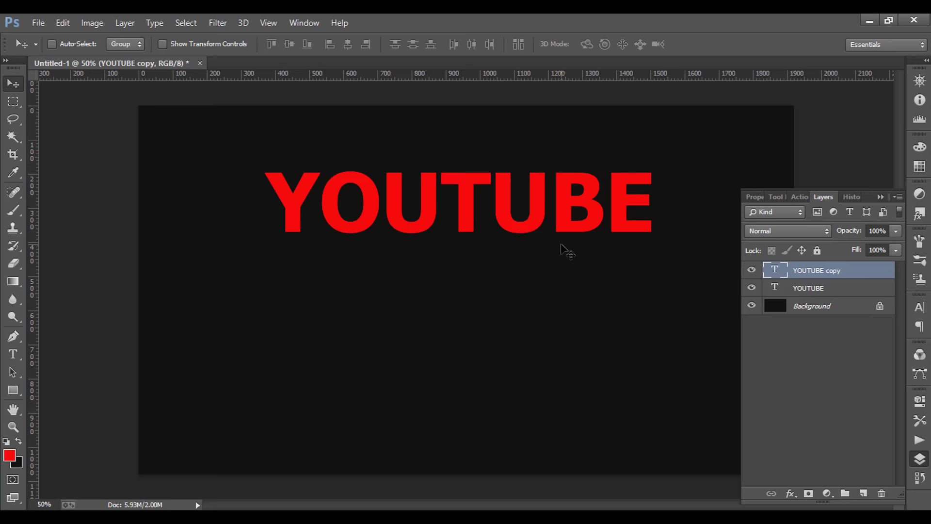
key("ctrl+t")
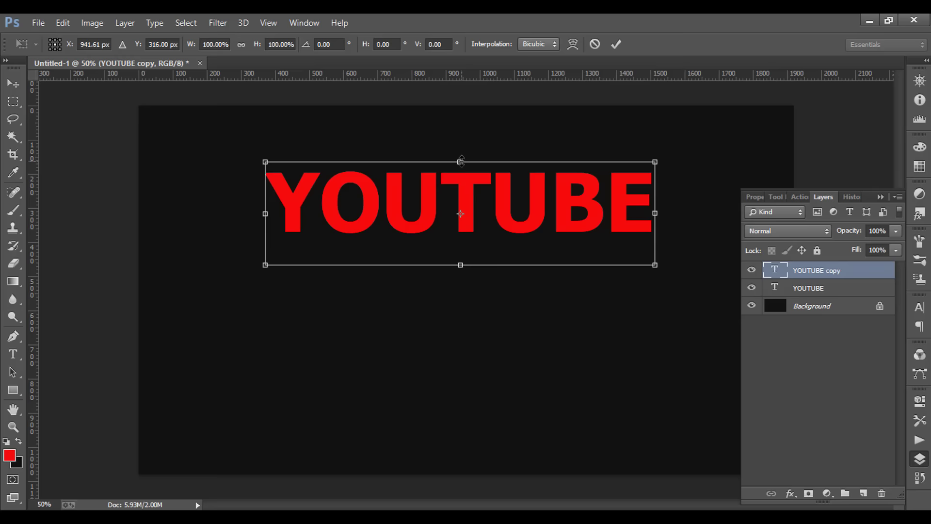
left_click_drag(461, 162, 461, 269)
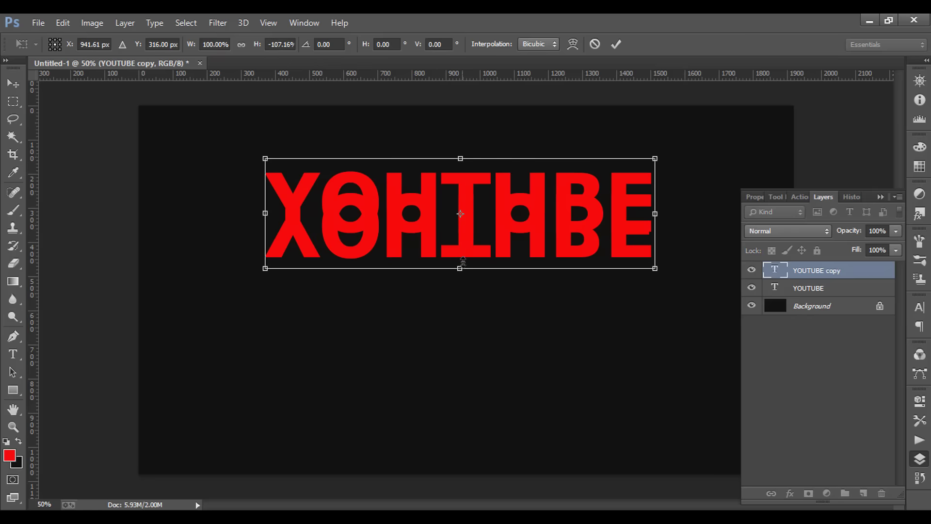
left_click_drag(468, 247, 467, 226)
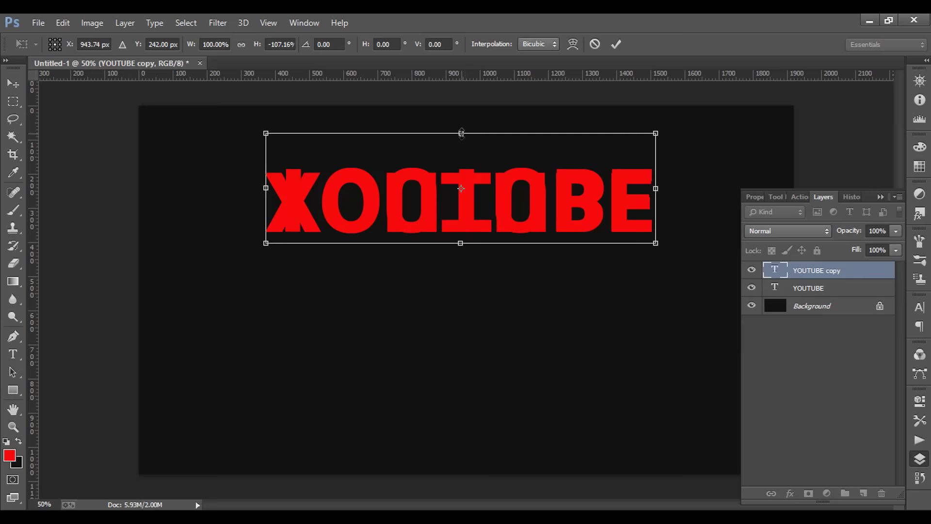
left_click_drag(461, 133, 469, 141)
Nudge the flipped YOUTUBE copy down with arrow keys until it sits just beneath the original.
key("Return")
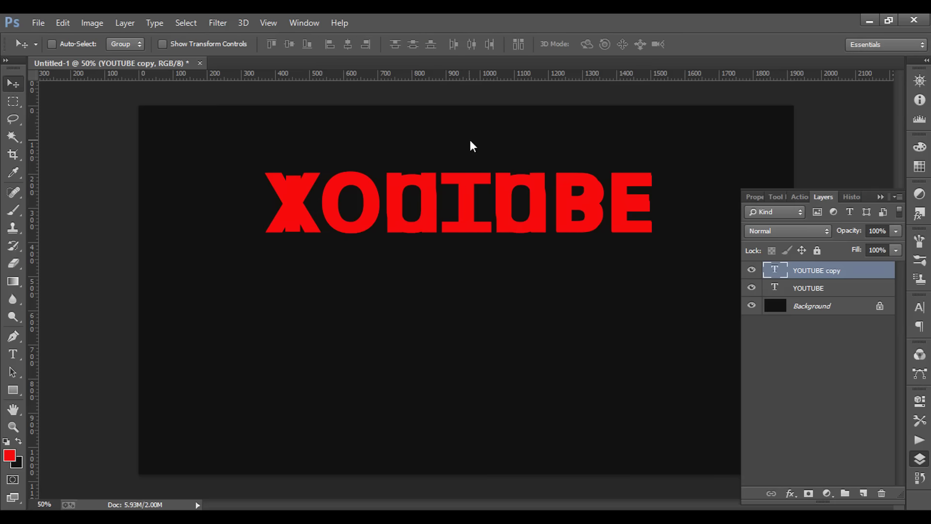
key("ctrl+t")
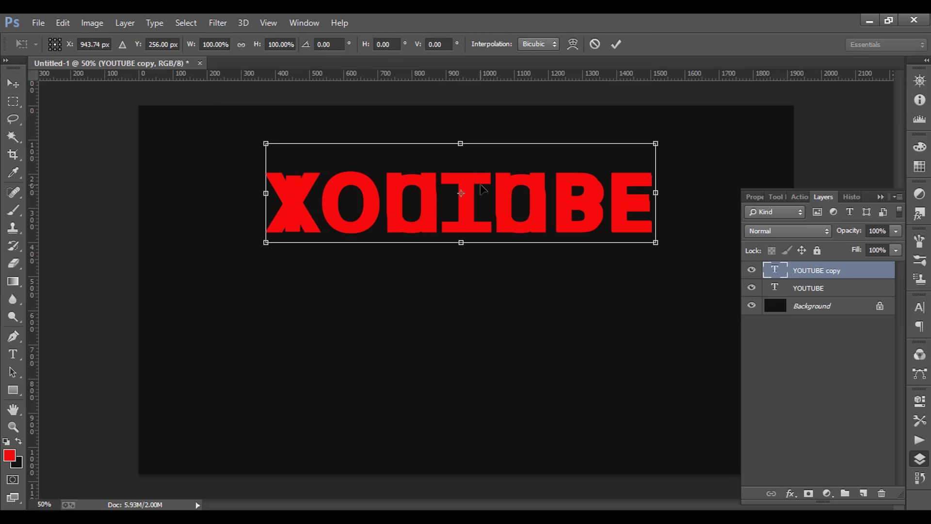
key("shift+Down")
key("shift+Down")
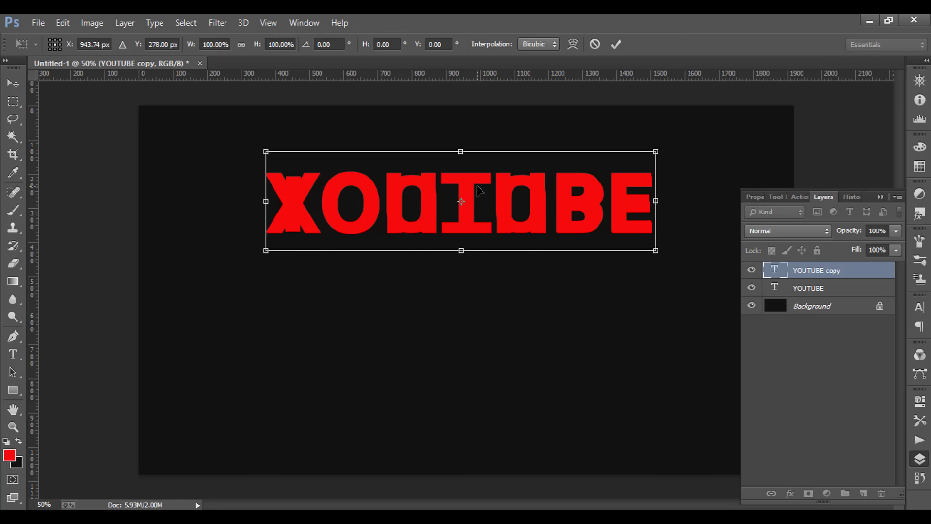
key("shift+Down")
key("shift+Down")
key("shift+Down")
key("Down")
key("Down")
key("shift+Down")
key("shift+Down")
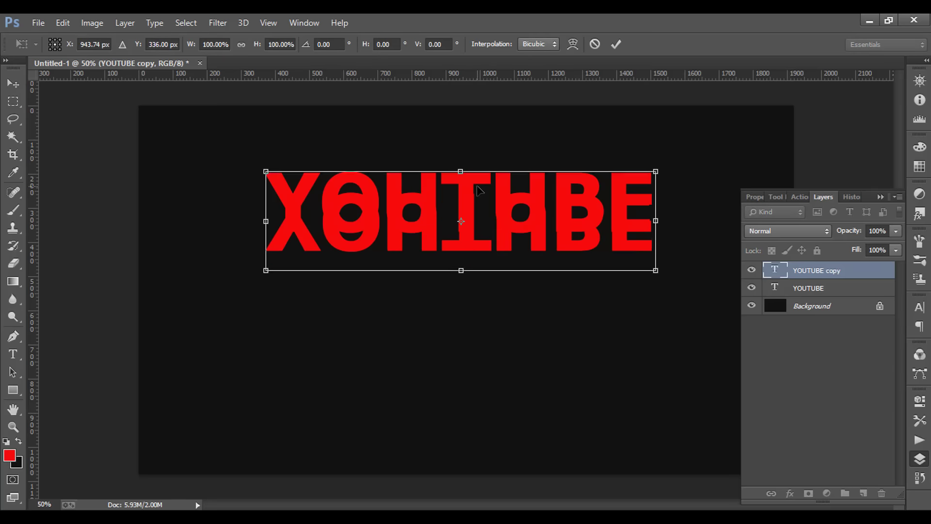
key("shift+Down")
key("shift+Down")
key("shift+Down")
key("shift+Down")
key("Down")
key("Down")
key("shift+Down")
key("shift+Down")
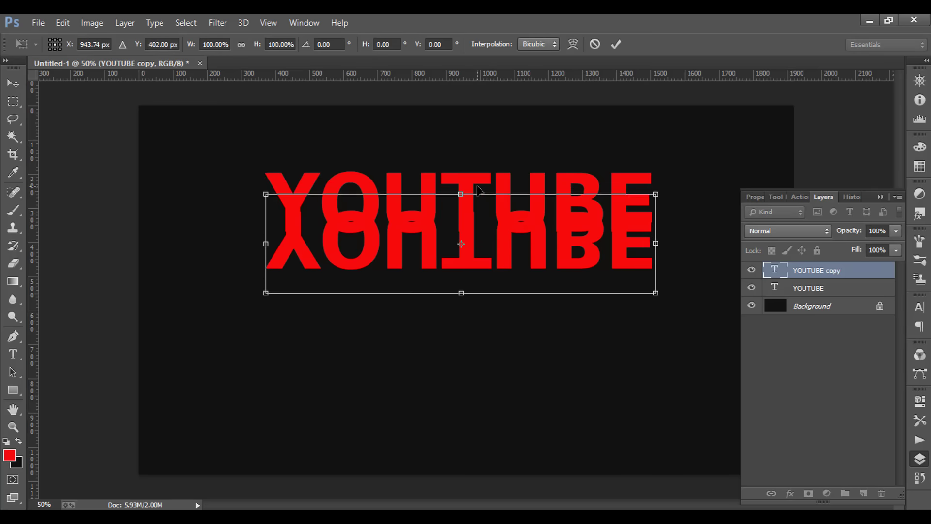
key("shift+Down")
key("Down")
key("Down")
key("Down")
key("Left")
key("Left")
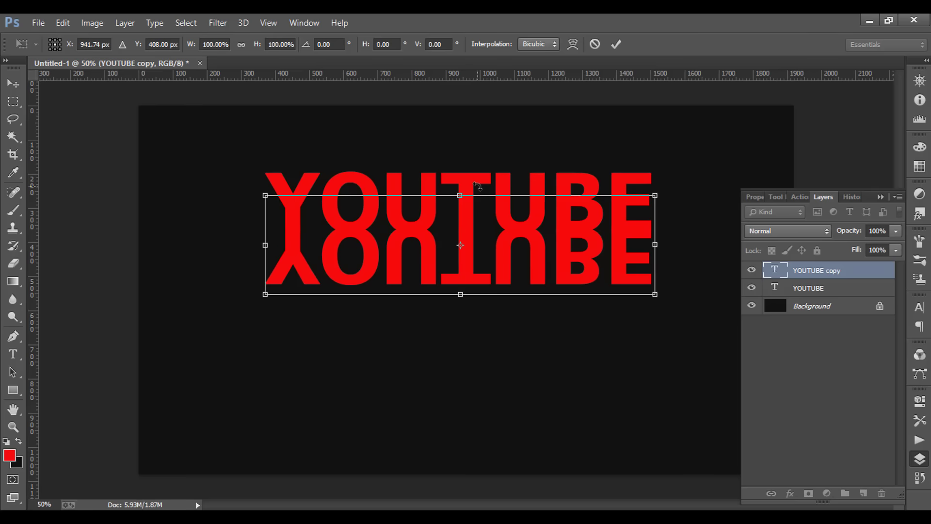
key("Down")
key("Down")
key("Down")
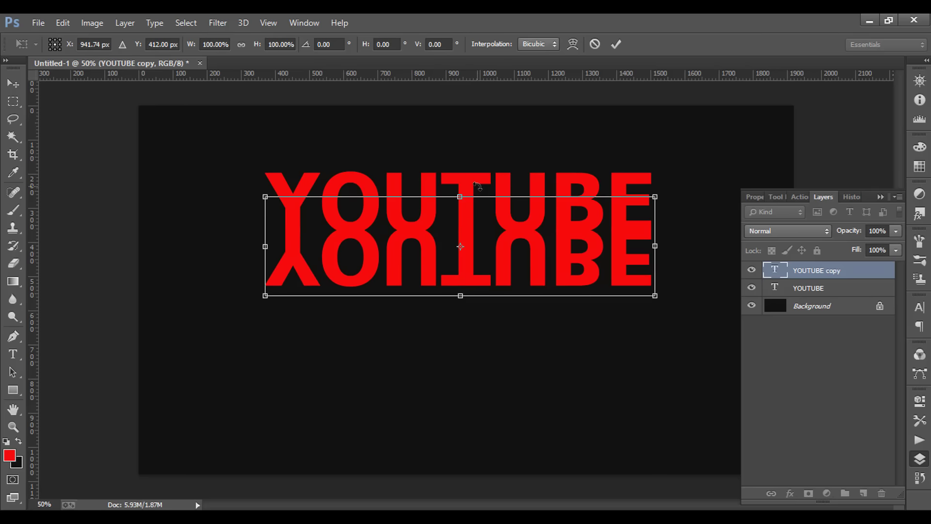
key("Down")
key("Down")
key("Down")
key("Down")
key("Down")
key("Down")
key("Down")
key("Down")
key("Down")
key("Down")
key("Down")
key("Down")
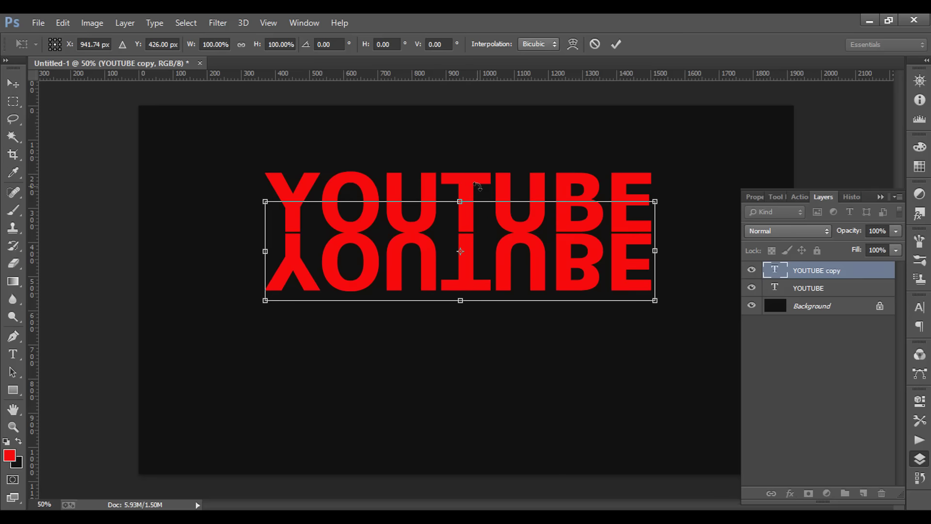
key("Down")
key("Down")
key("Down")
key("Down")
key("Down")
key("Down")
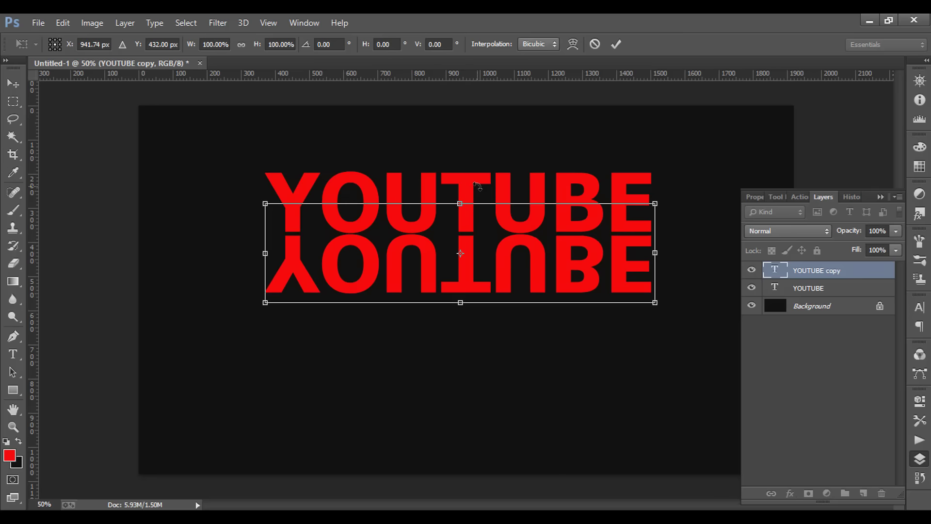
key("Return")
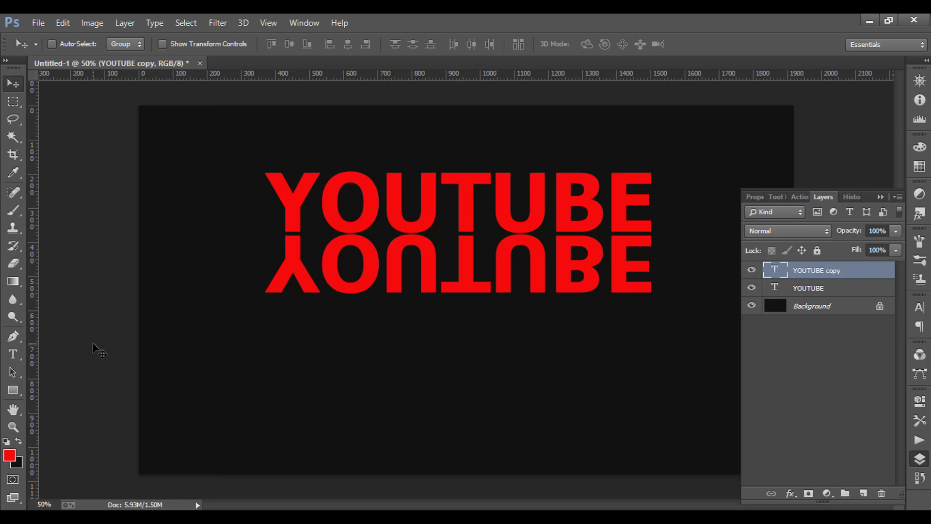
Try a black-to-white gradient on the reflected type layer, dismissing the type-layer errors.
left_click(12, 286)
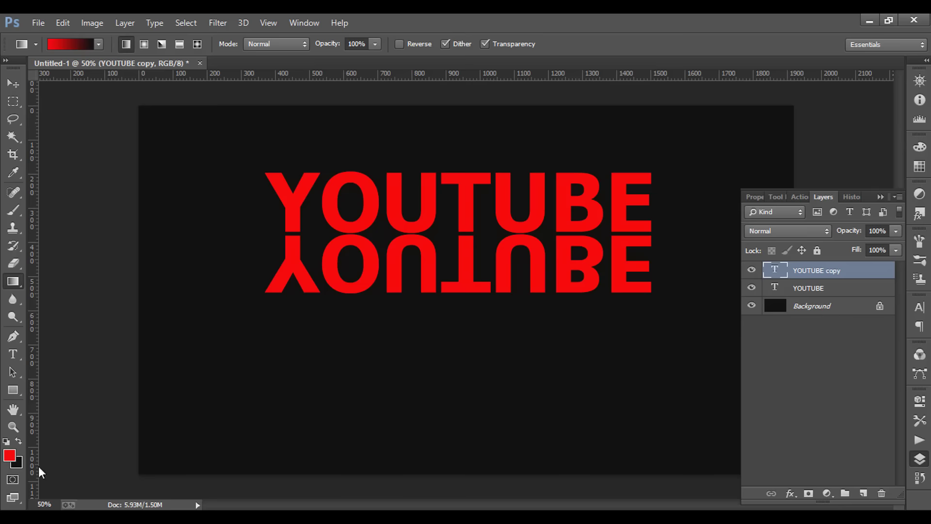
left_click(100, 45)
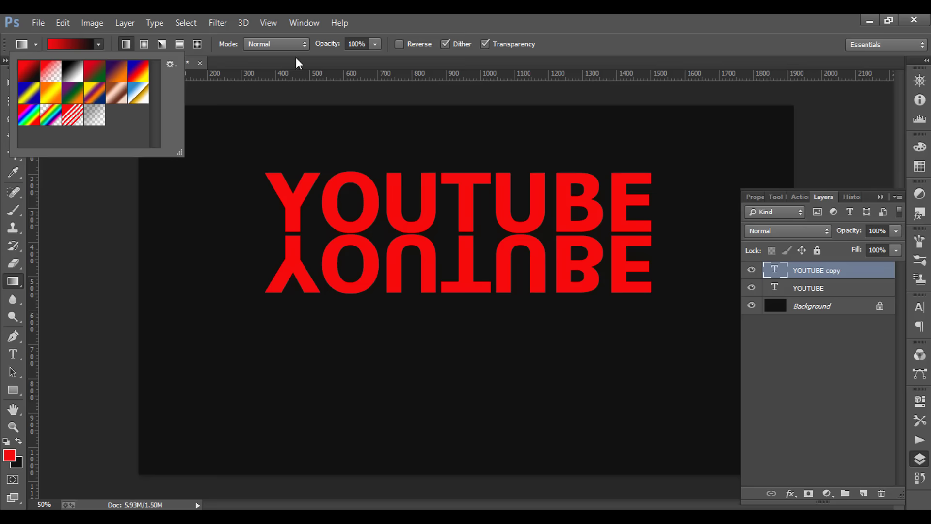
left_click(257, 353)
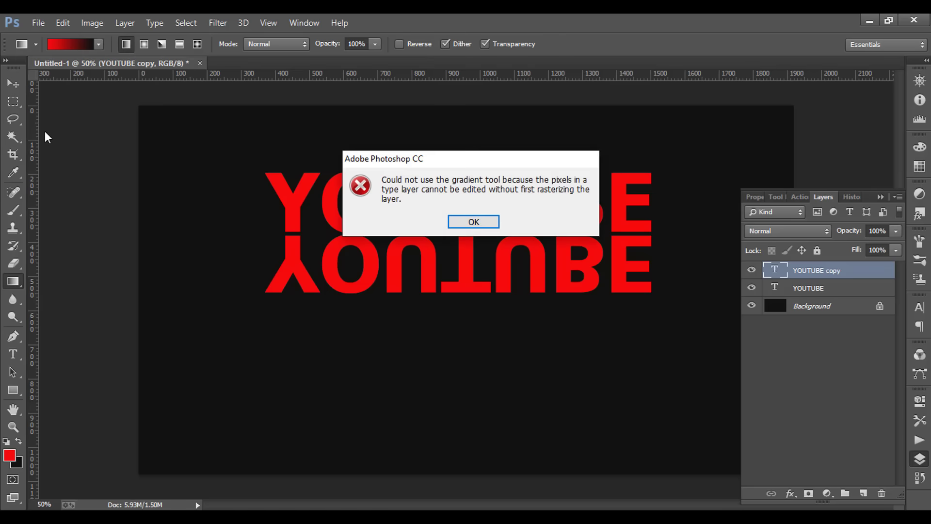
left_click(462, 223)
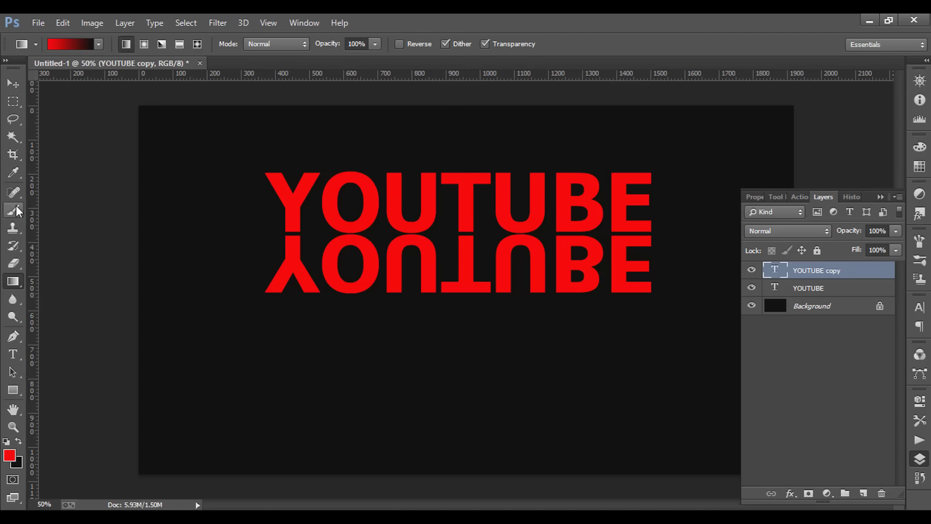
left_click(16, 354)
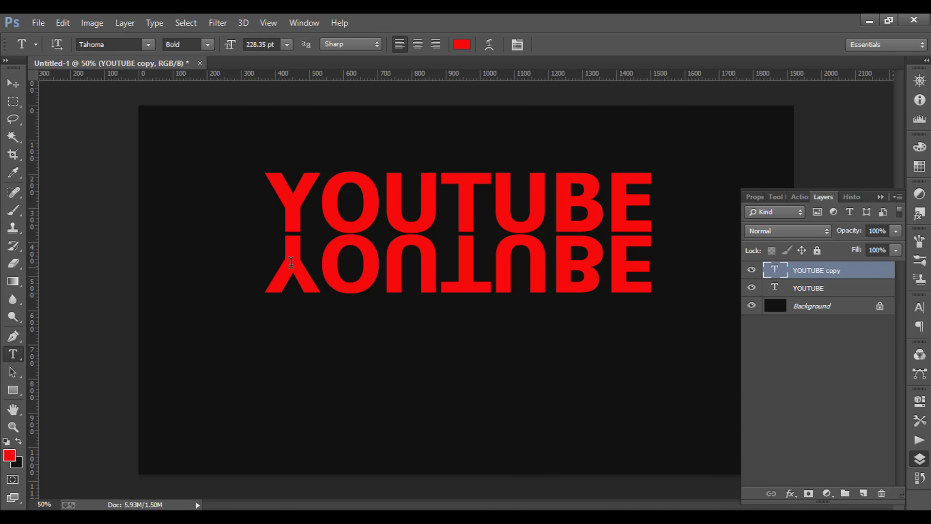
left_click(266, 236)
left_click_drag(266, 257, 586, 262)
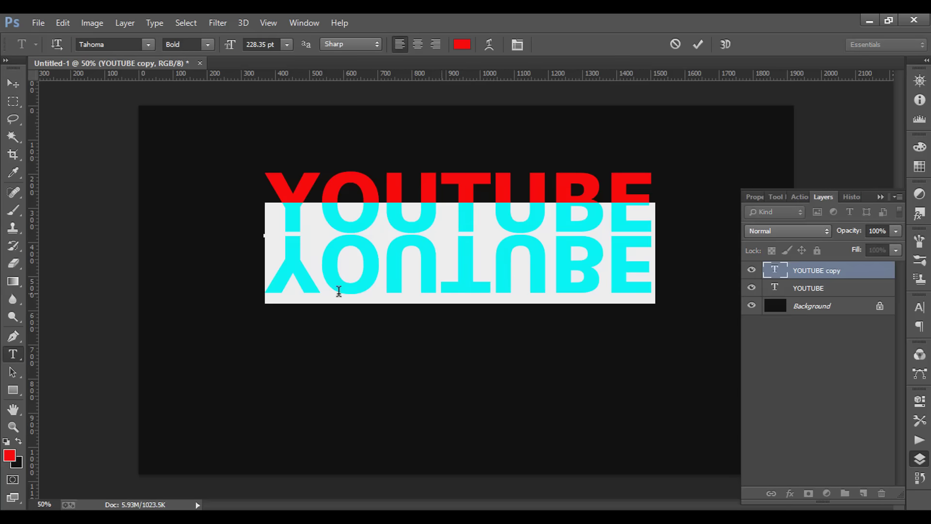
left_click(14, 286)
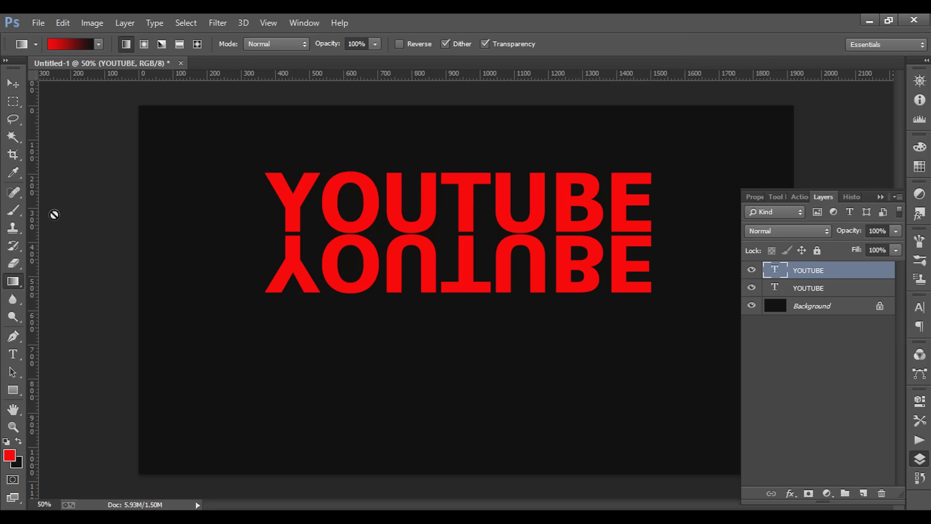
left_click(99, 44)
left_click(70, 80)
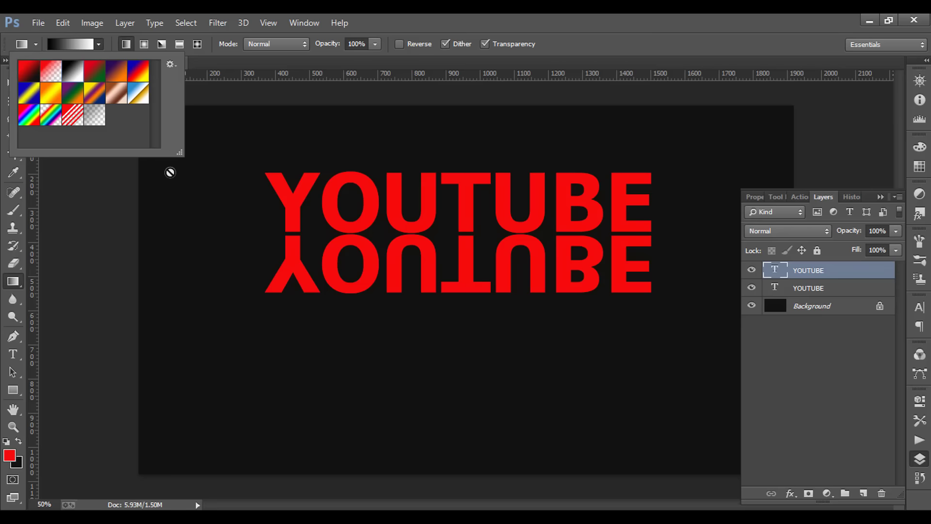
left_click(166, 190)
left_click(479, 224)
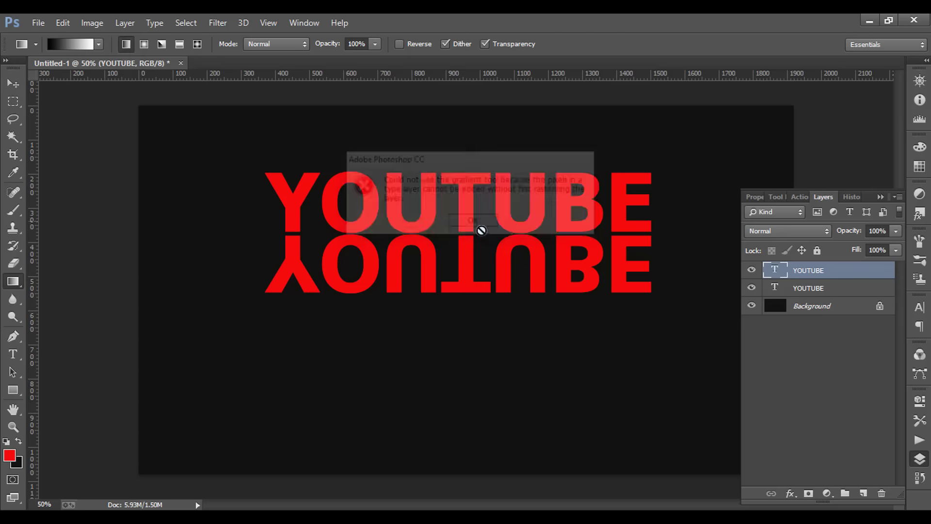
Add a layer mask to the reflection and drag gradients upward so it fades downward.
left_click(808, 494)
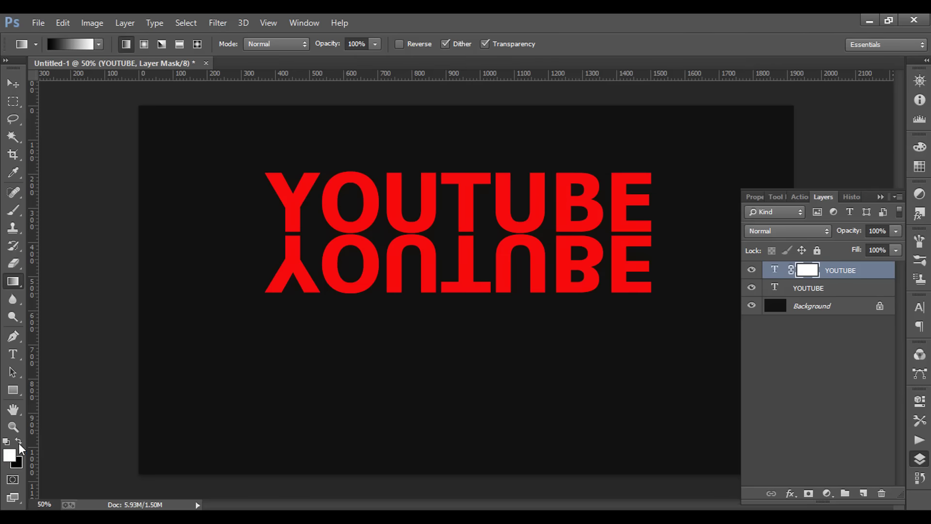
left_click(98, 45)
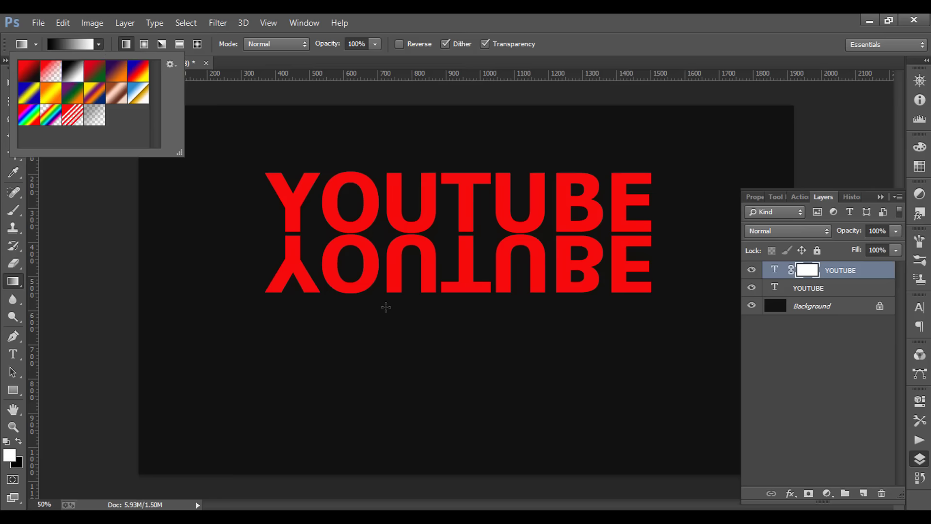
left_click(475, 294)
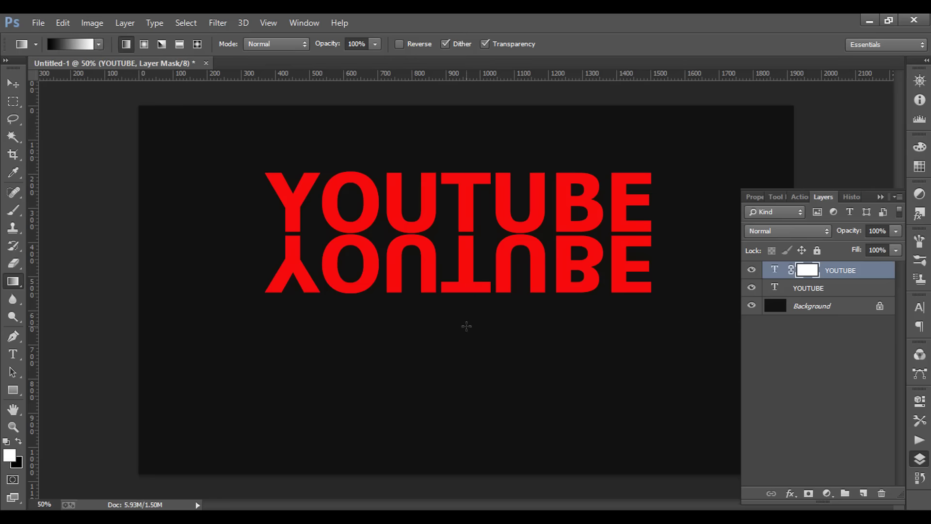
left_click_drag(470, 328, 467, 262)
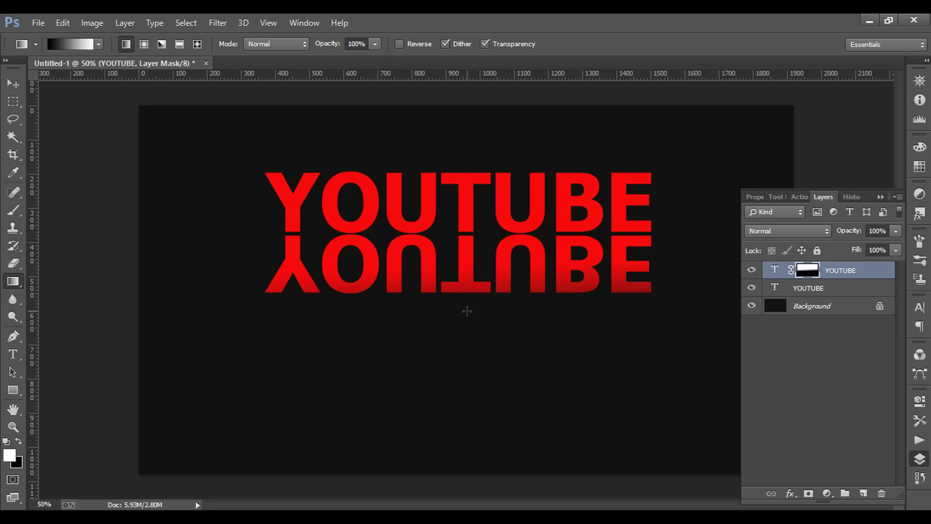
left_click_drag(461, 316, 462, 228)
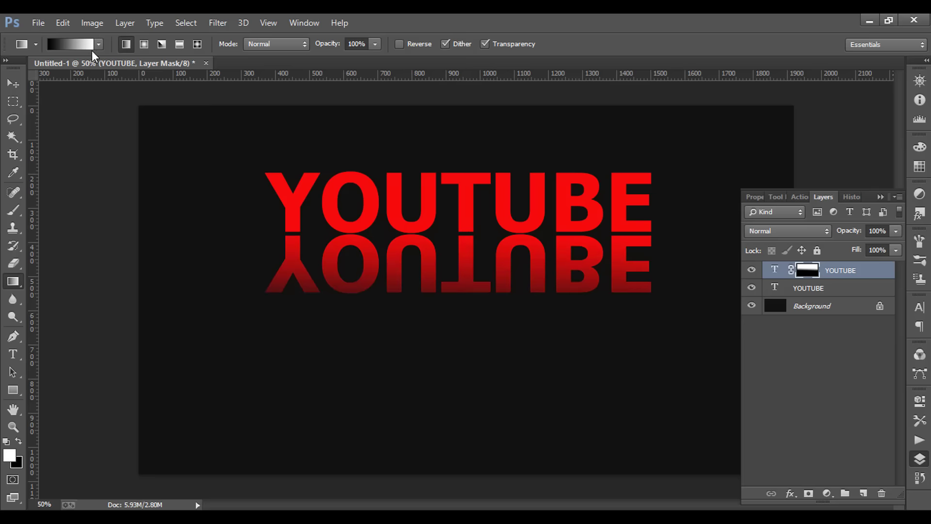
left_click(99, 45)
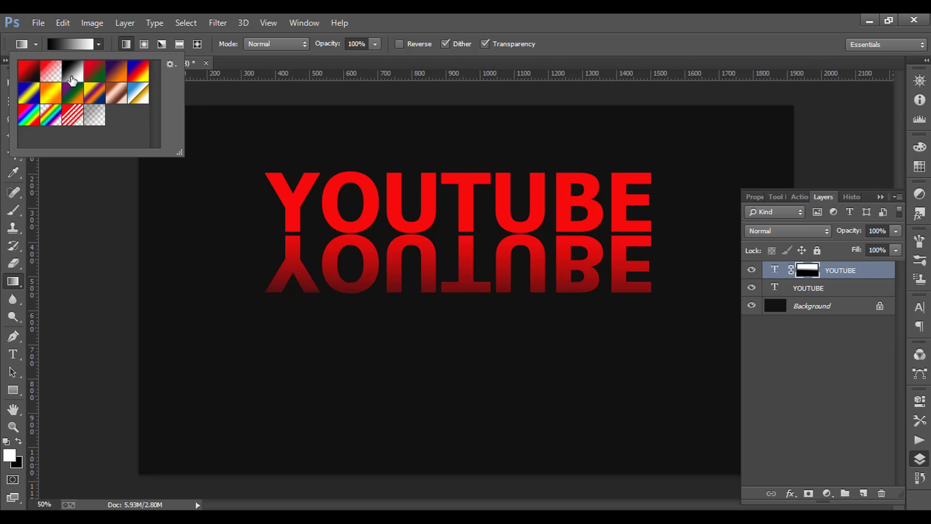
left_click(95, 116)
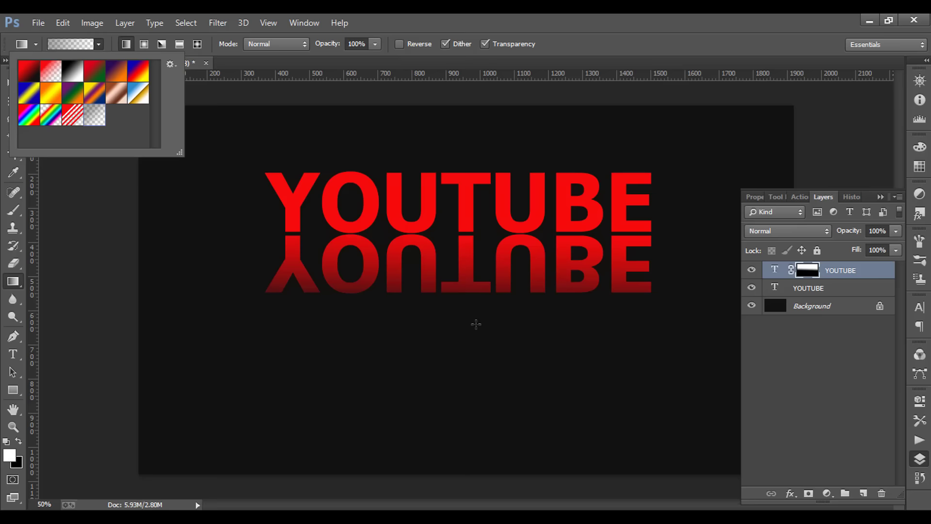
left_click_drag(476, 324, 475, 248)
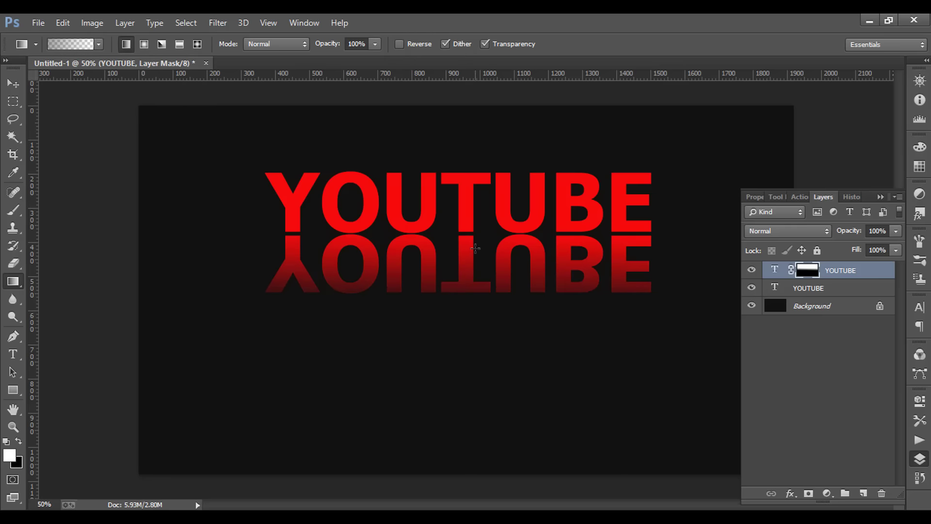
Browse the Image menu's adjustment commands without choosing one.
left_click(90, 23)
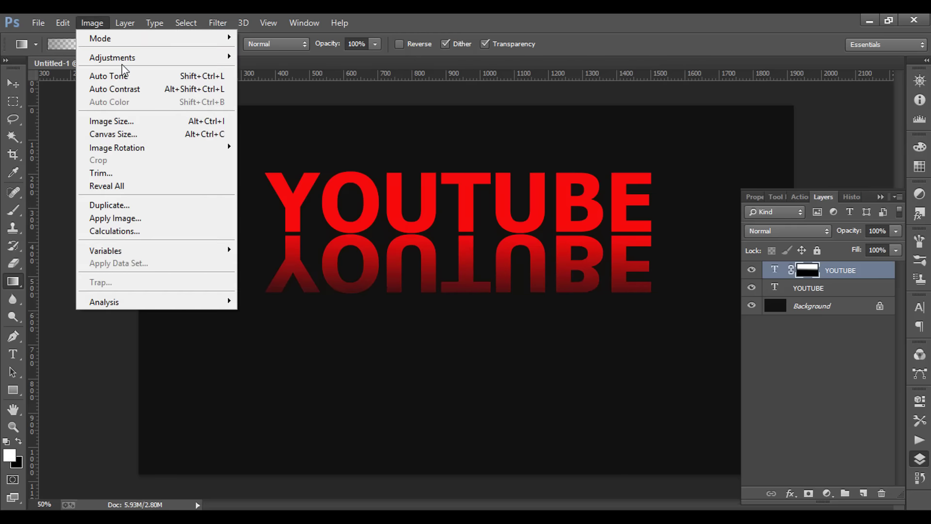
mouse_move(112, 57)
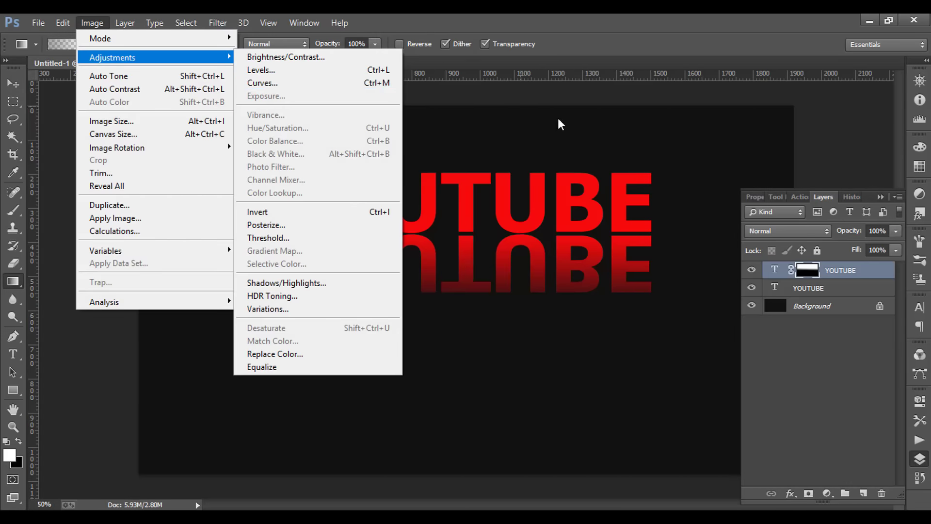
left_click(558, 123)
left_click(93, 22)
left_click(499, 130)
left_click(92, 23)
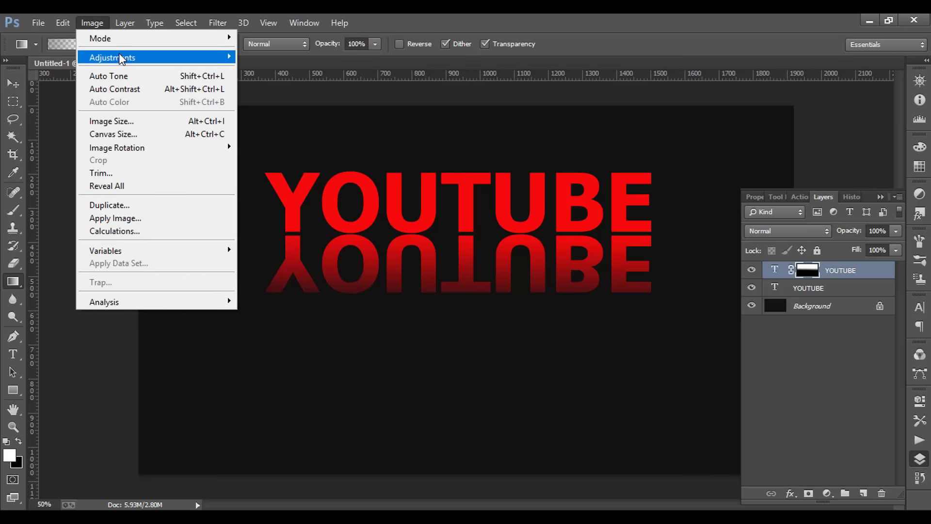
left_click(564, 138)
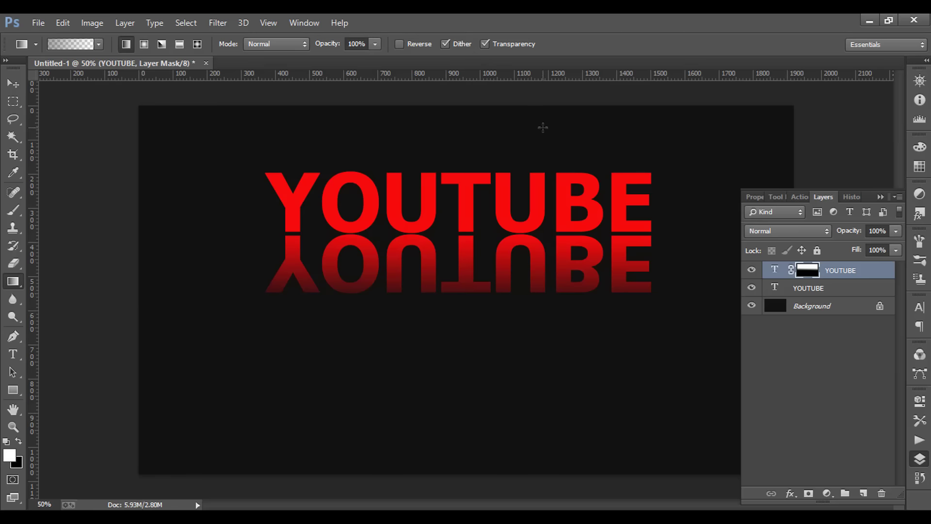
Add a new layer, merge it with the reflection, and apply a Black & White adjustment.
left_click(863, 494)
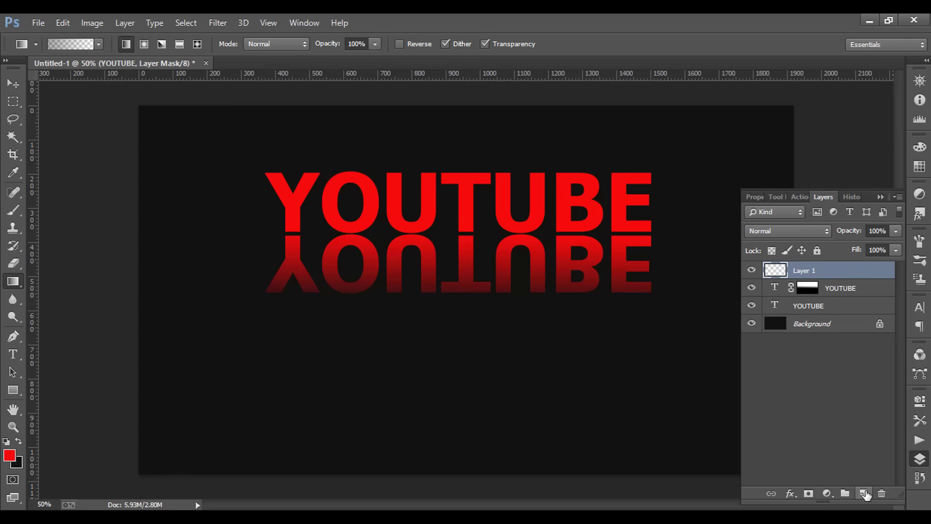
left_click(841, 289, "ctrl")
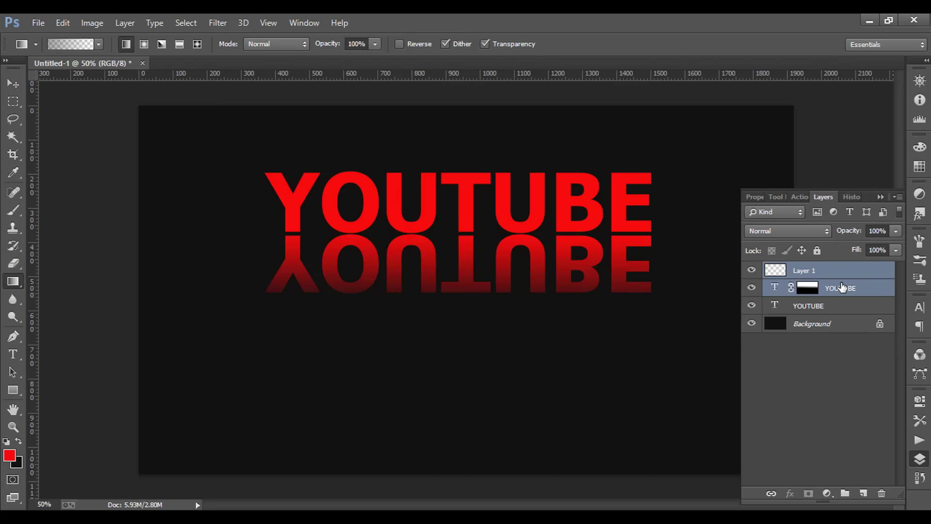
key("ctrl+e")
left_click(93, 24)
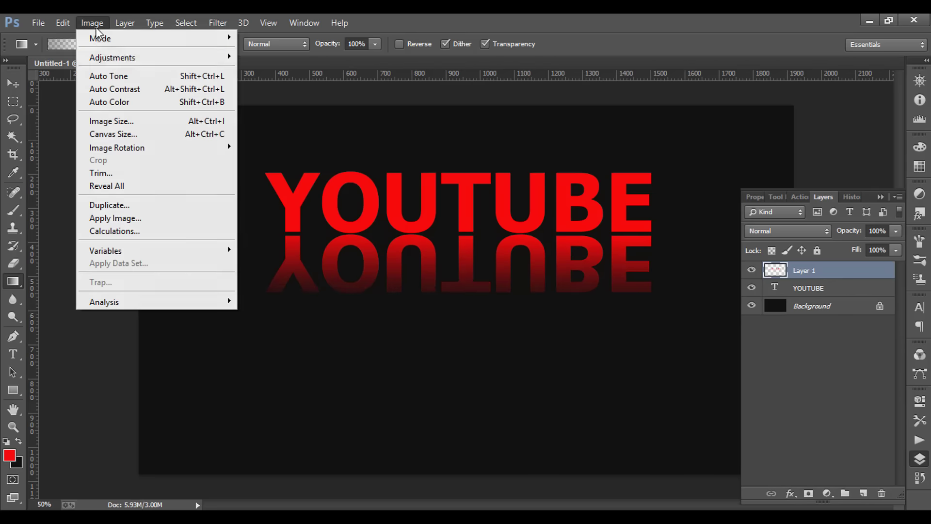
mouse_move(112, 57)
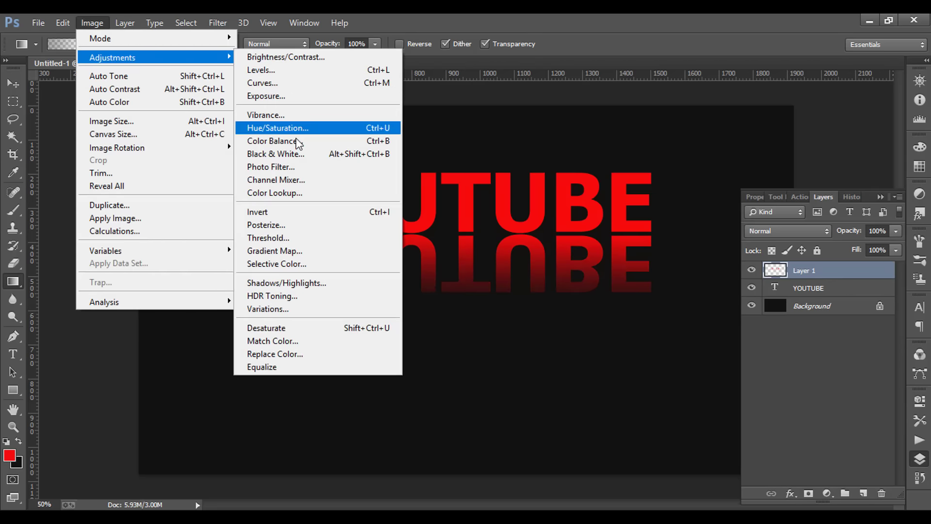
left_click(291, 154)
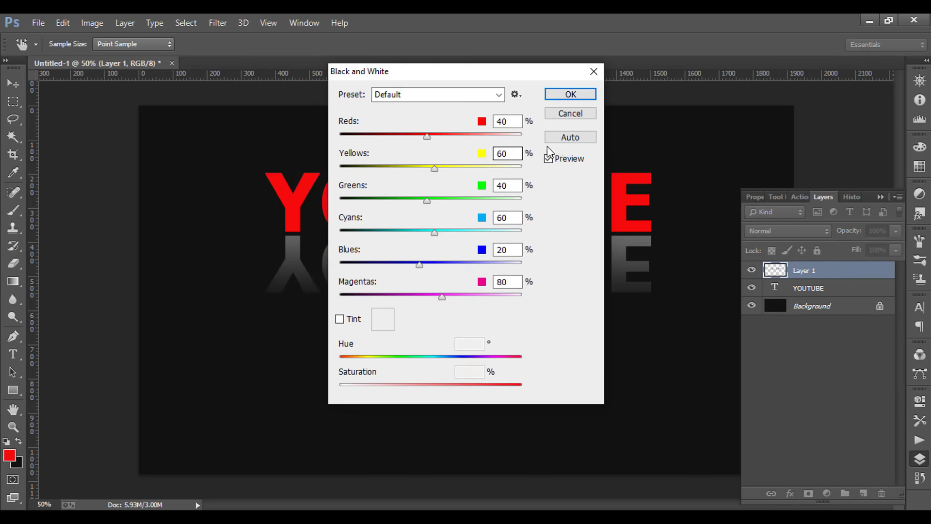
left_click(558, 94)
Try a black-to-white gradient fill on Layer 1, then undo it.
key("g")
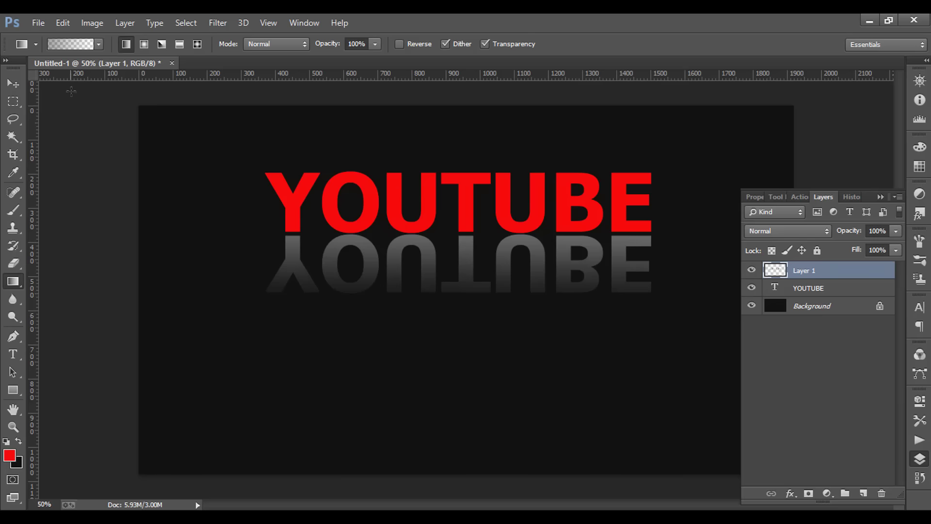
left_click(99, 45)
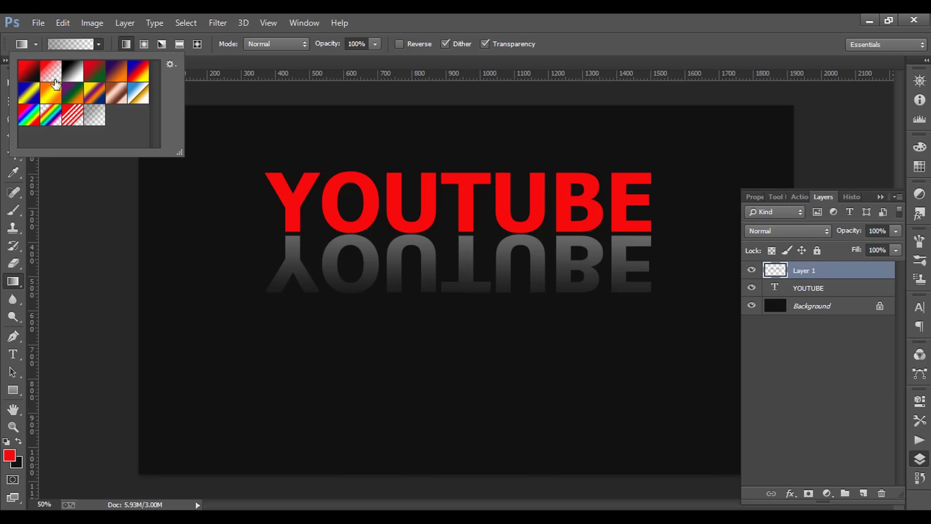
left_click(73, 71)
left_click_drag(471, 300, 484, 335)
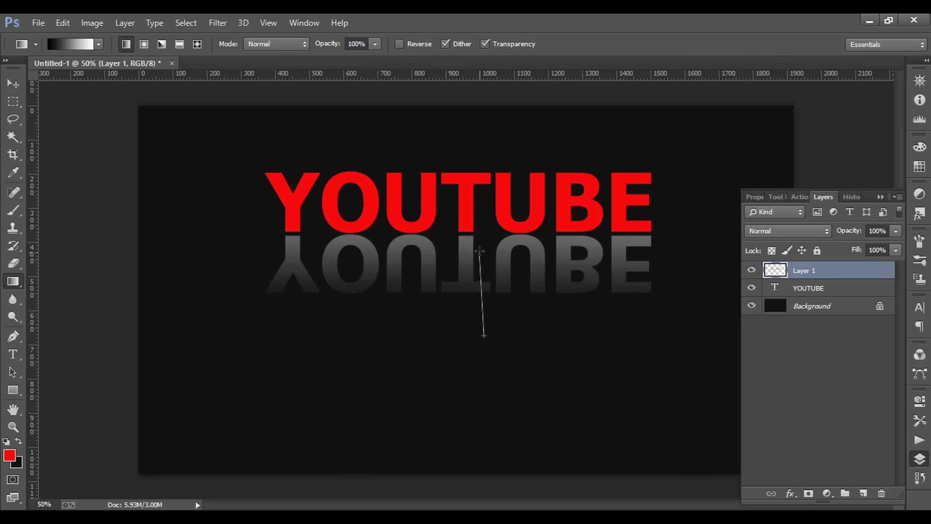
left_click_drag(479, 275, 480, 250)
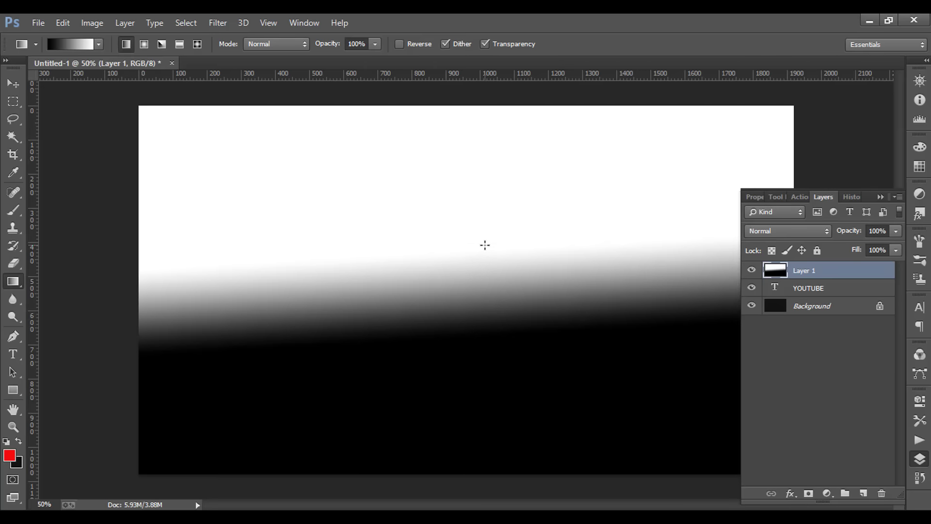
key("ctrl+z")
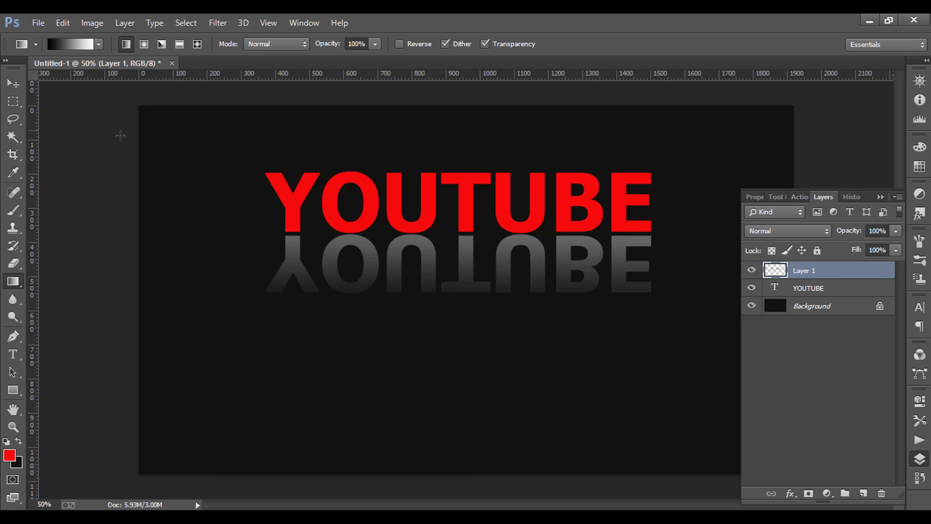
In Layer 1's Layer Style, turn off Stroke and enable Gradient Overlay.
left_click(791, 493)
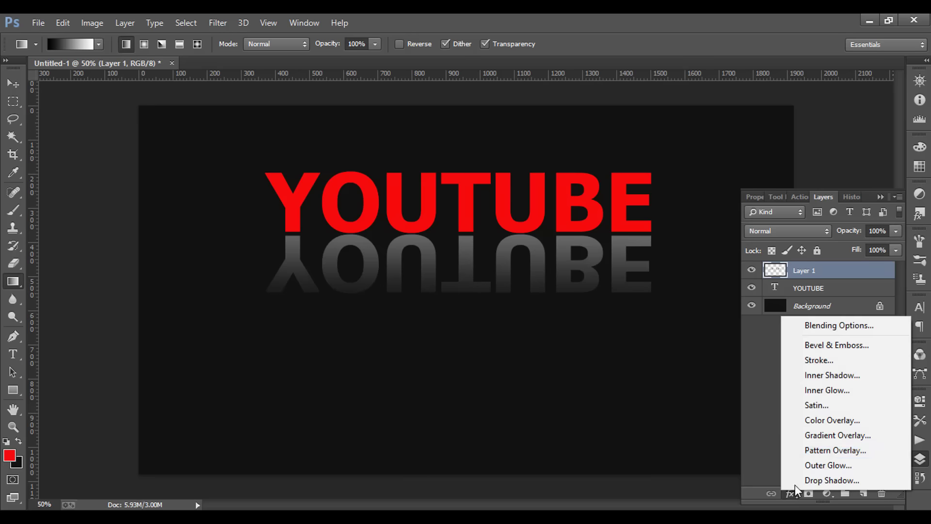
left_click(827, 363)
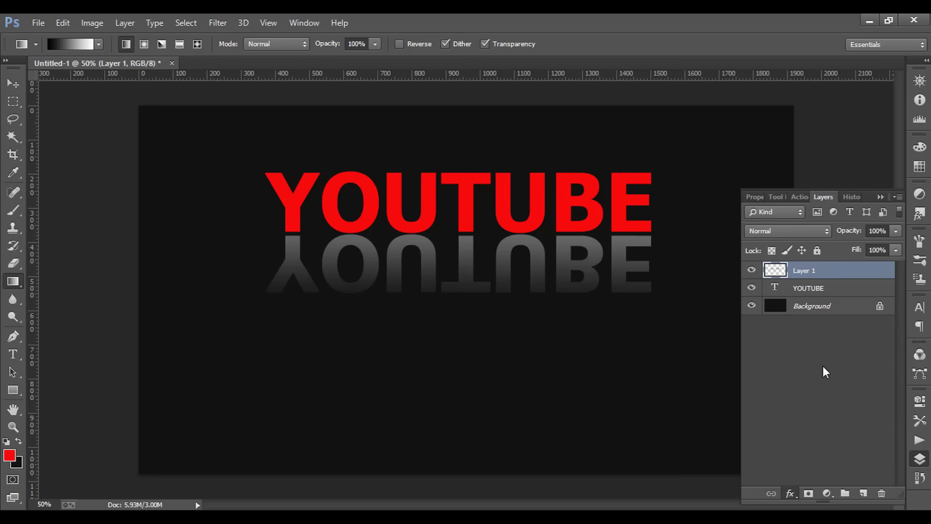
mouse_move(499, 270)
left_mouse_down()
mouse_move(806, 286)
mouse_move(807, 250)
left_mouse_up()
left_click(641, 343)
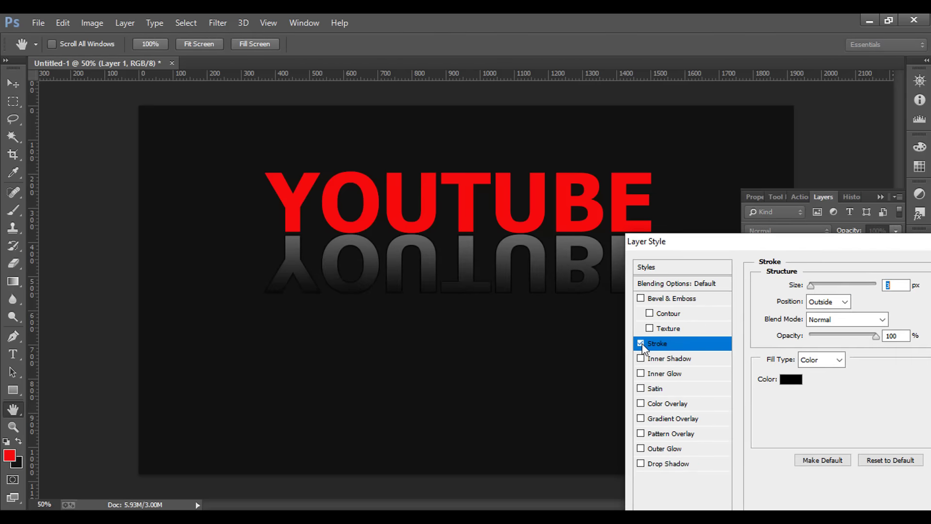
left_click(685, 421)
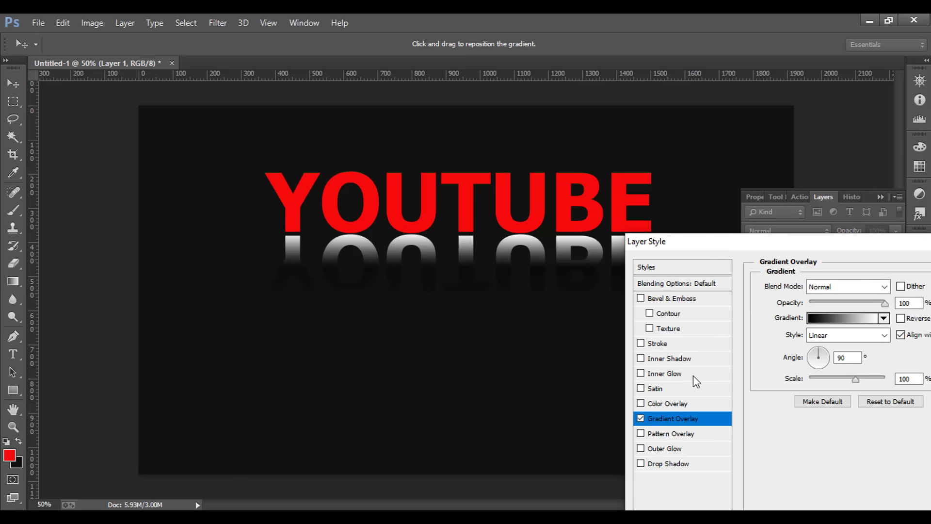
left_click_drag(704, 246, 663, 347)
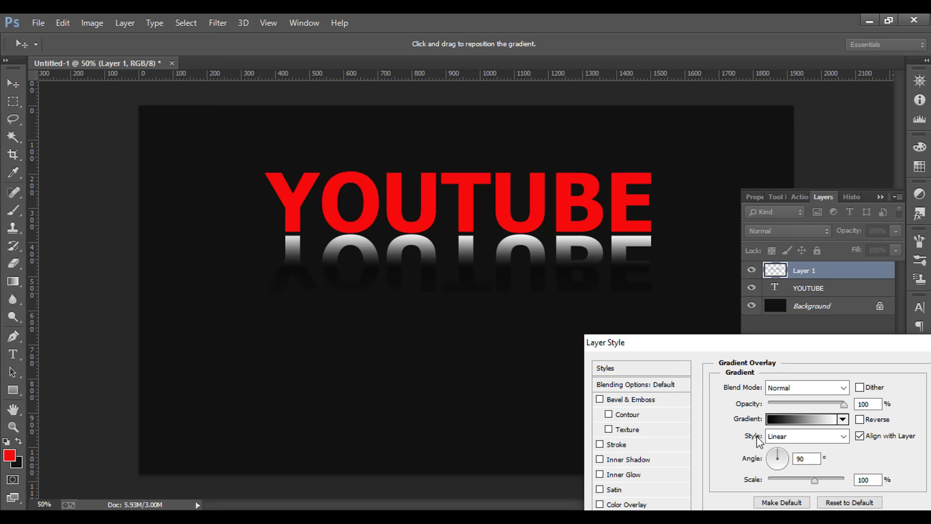
Try several gradient presets, then apply the blue-yellow preset as a 90° linear overlay.
left_click(843, 419)
left_click(803, 381)
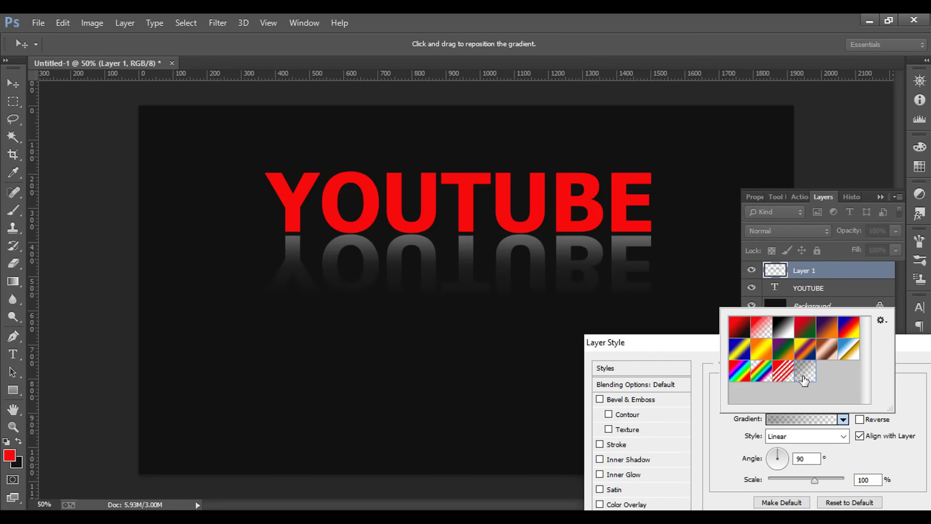
left_click(784, 336)
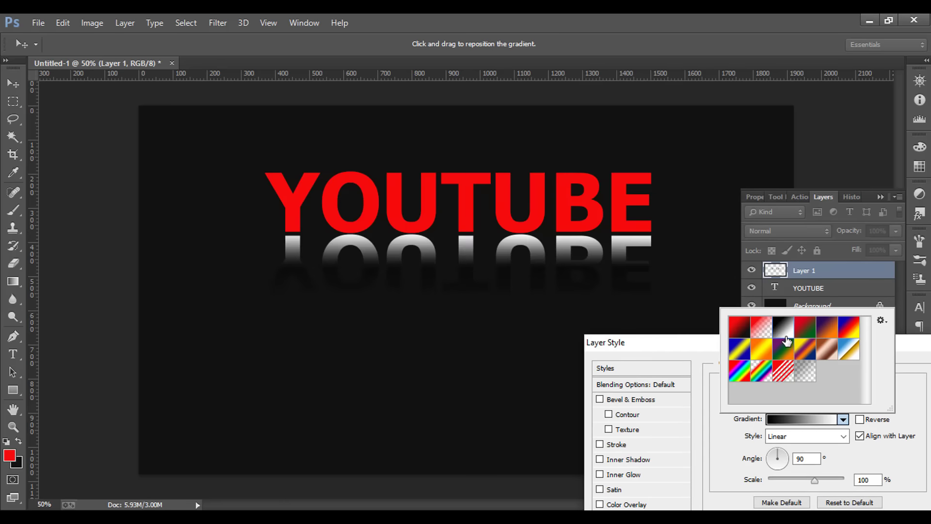
left_click(761, 359)
left_click(761, 376)
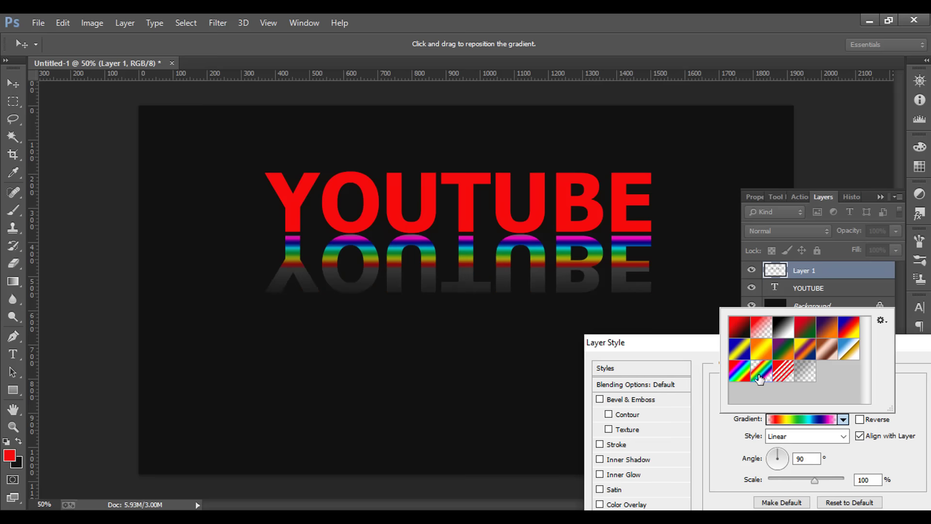
left_click(820, 358)
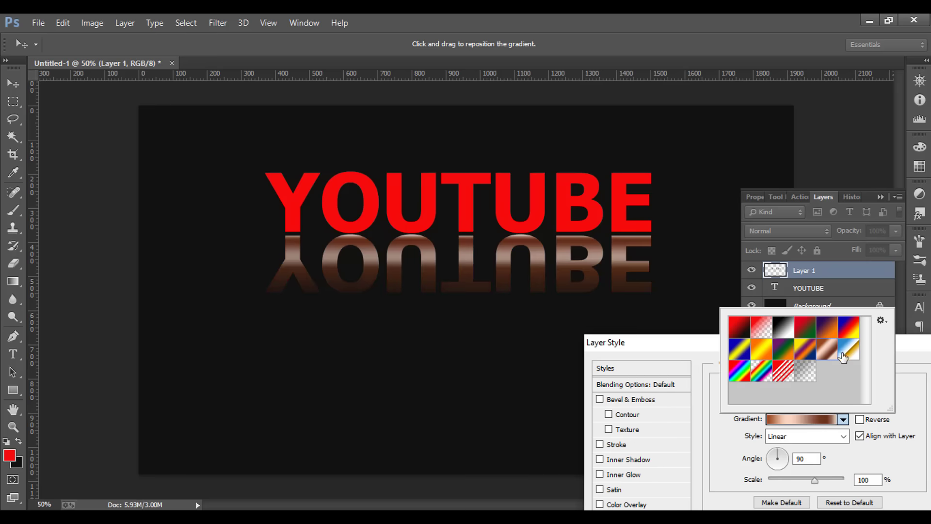
left_click(852, 358)
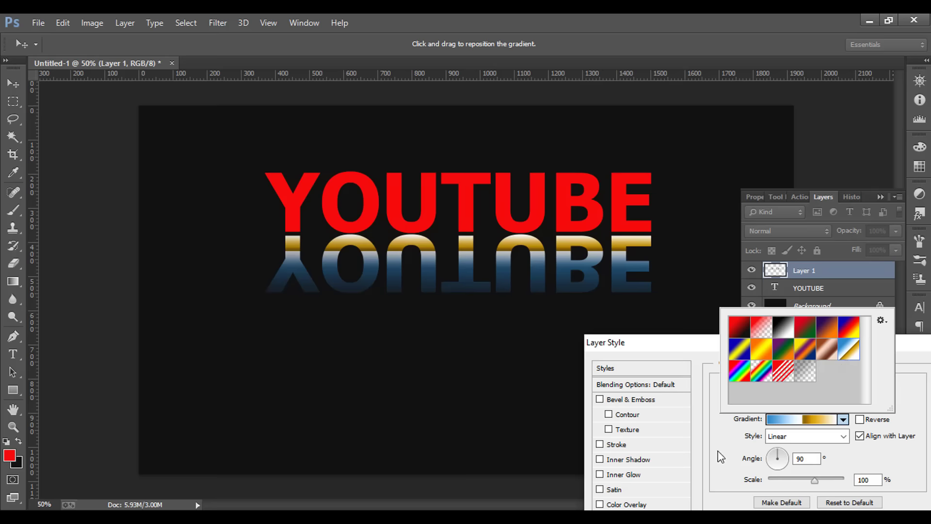
left_click(739, 426)
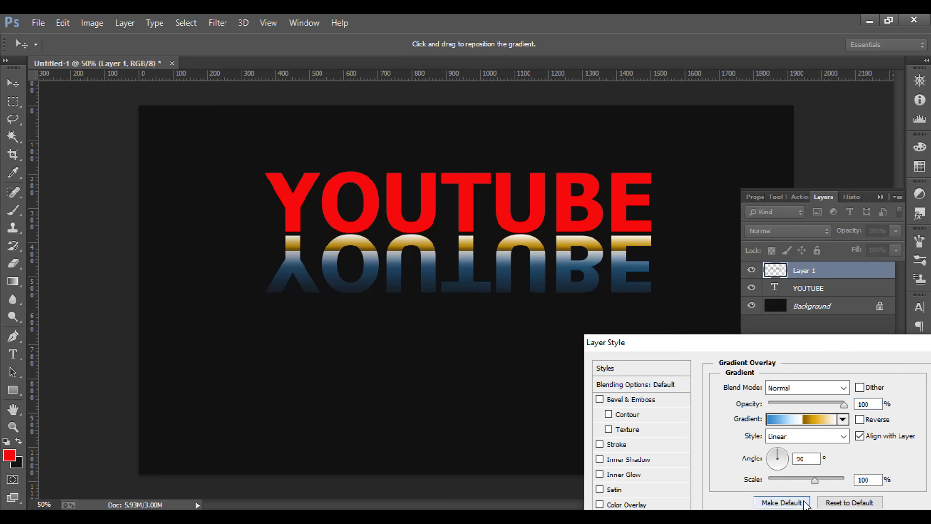
left_click_drag(834, 343, 798, 320)
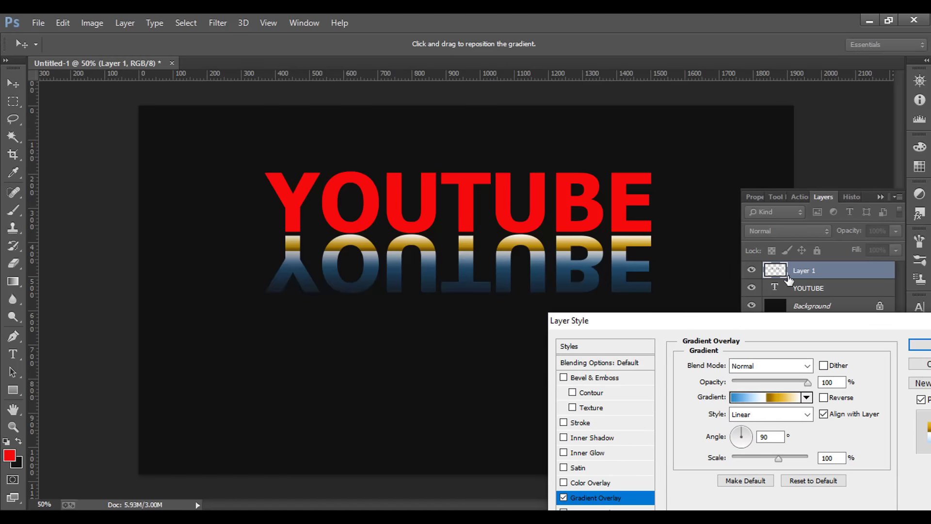
left_click(921, 346)
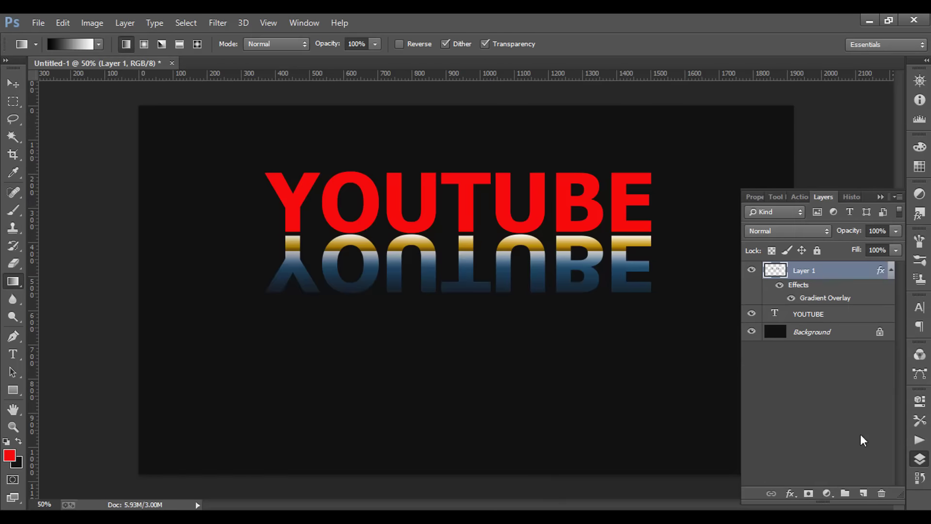
Add a mask to Layer 1 and drag a transparent gradient upward over the reflection.
left_click(808, 494)
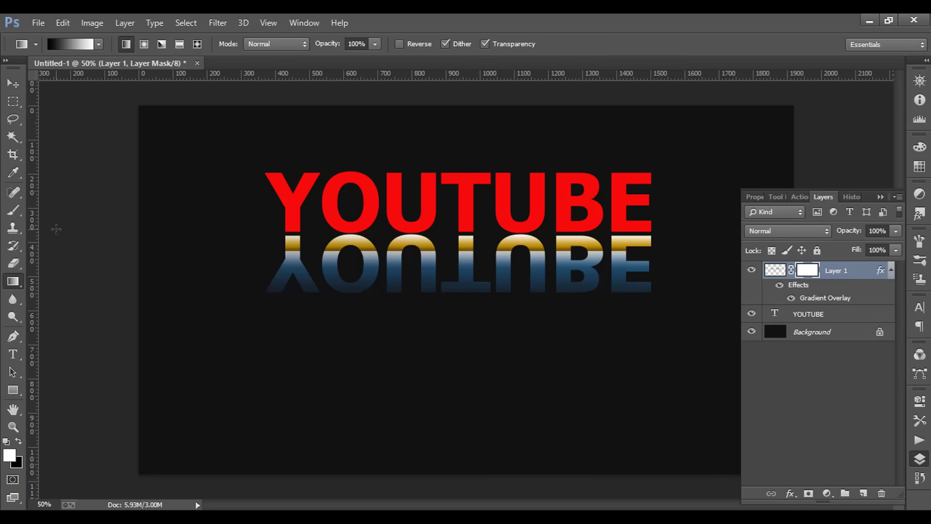
left_click(99, 44)
left_click(94, 115)
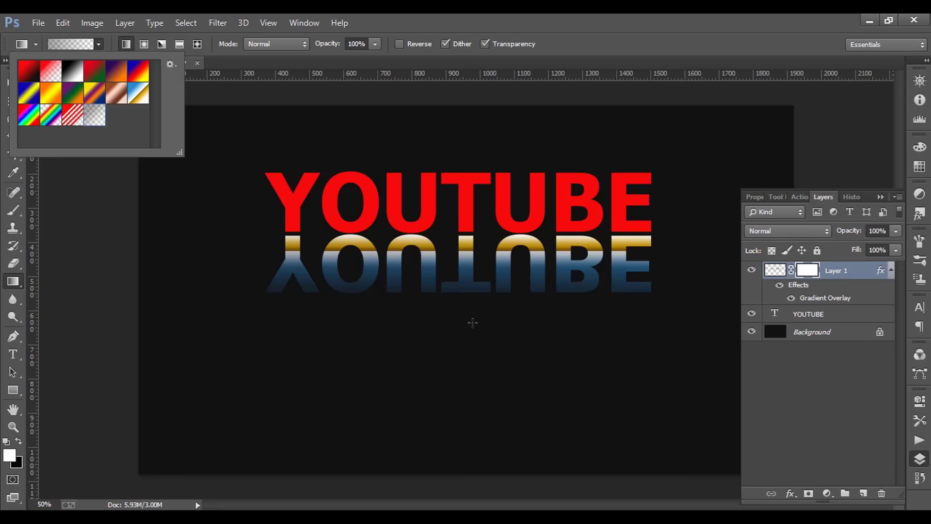
left_click_drag(473, 324, 467, 228)
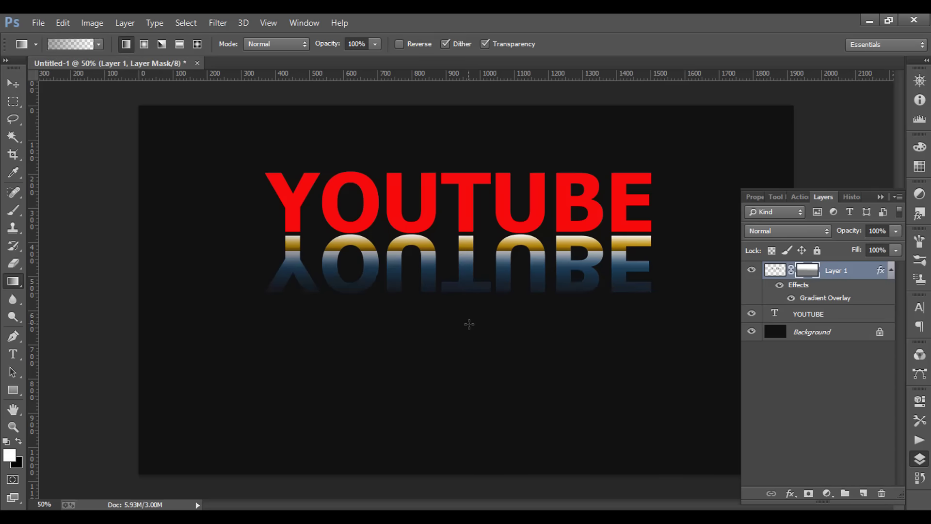
left_click_drag(468, 324, 471, 101)
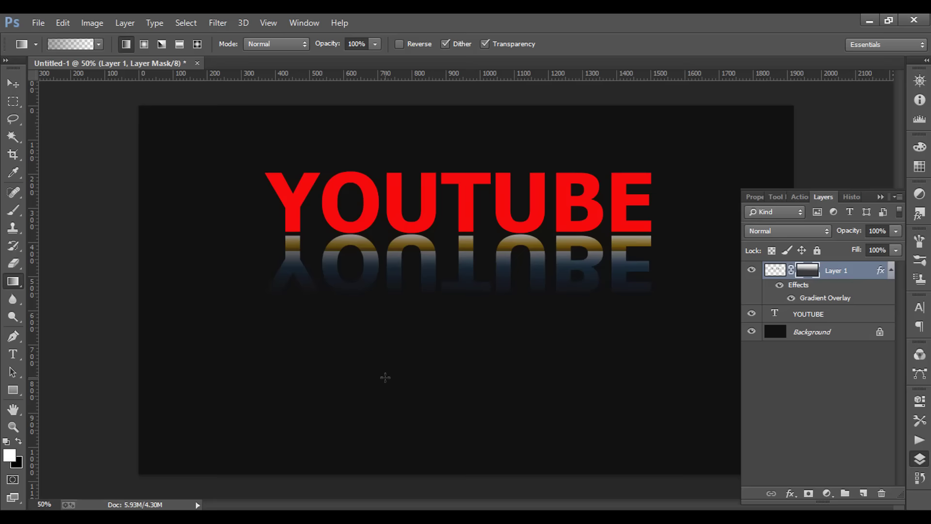
Apply Levels 0 / 0.48 / 170 to Layer 1's mask so the reflection fades sooner.
key("ctrl+l")
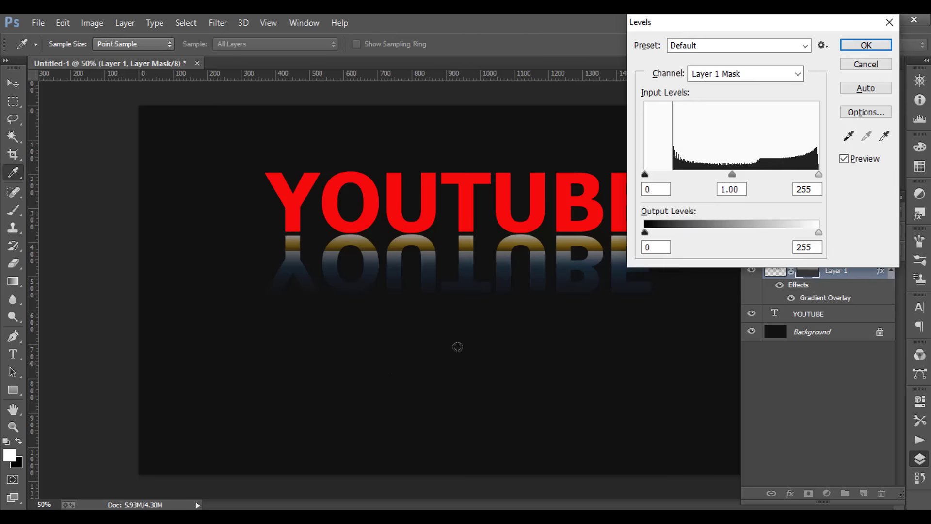
left_click_drag(736, 176, 777, 171)
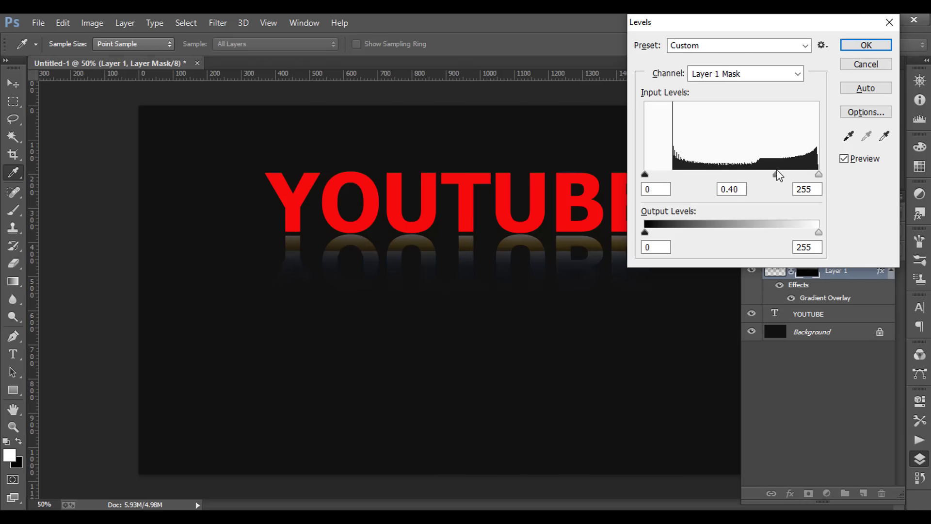
mouse_move(776, 172)
left_mouse_down()
mouse_move(798, 174)
mouse_move(762, 175)
left_mouse_up()
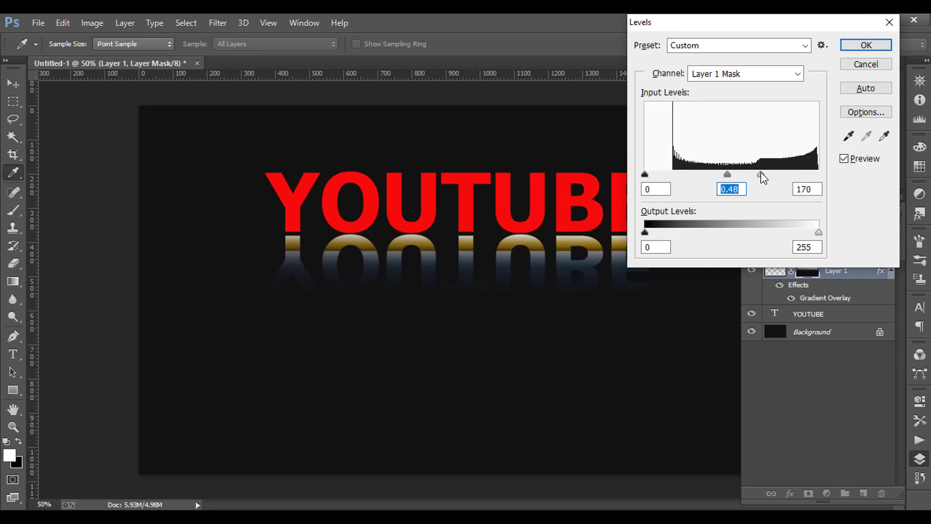
left_click(863, 45)
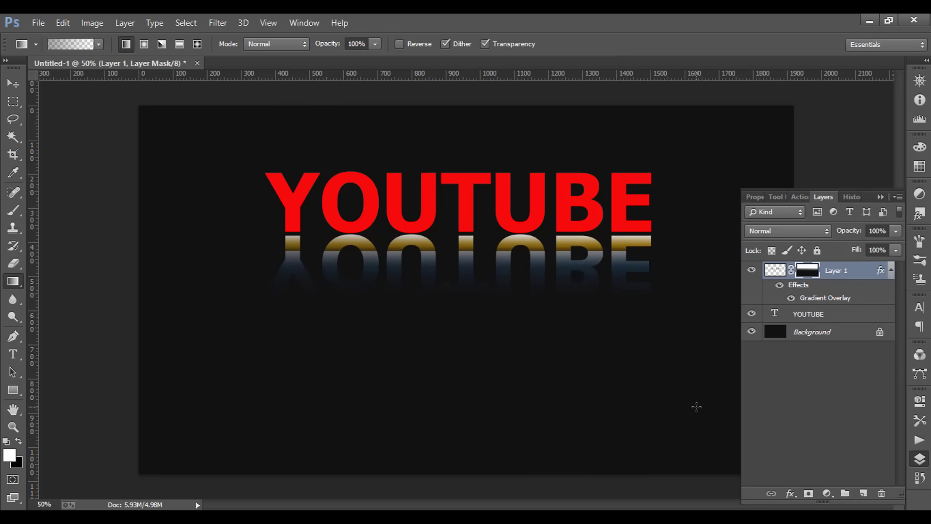
Move the YOUTUBE and Layer 1 layers together about 228 px to the right.
key("ctrl+minus")
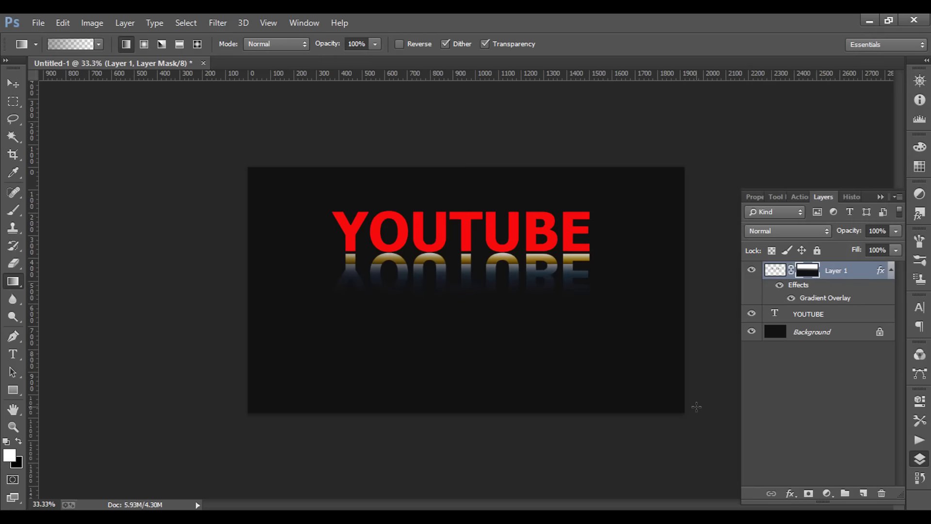
left_click(822, 318)
left_click(13, 83)
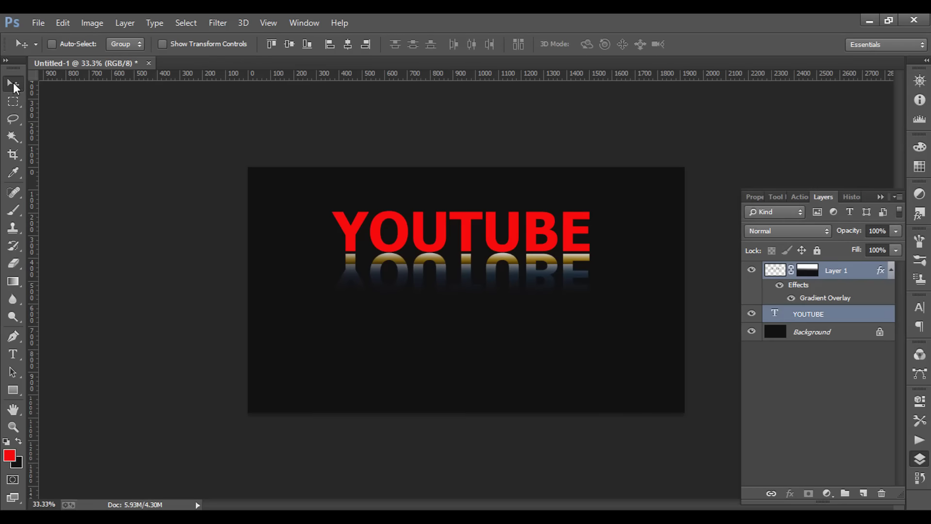
left_click_drag(448, 319, 456, 324)
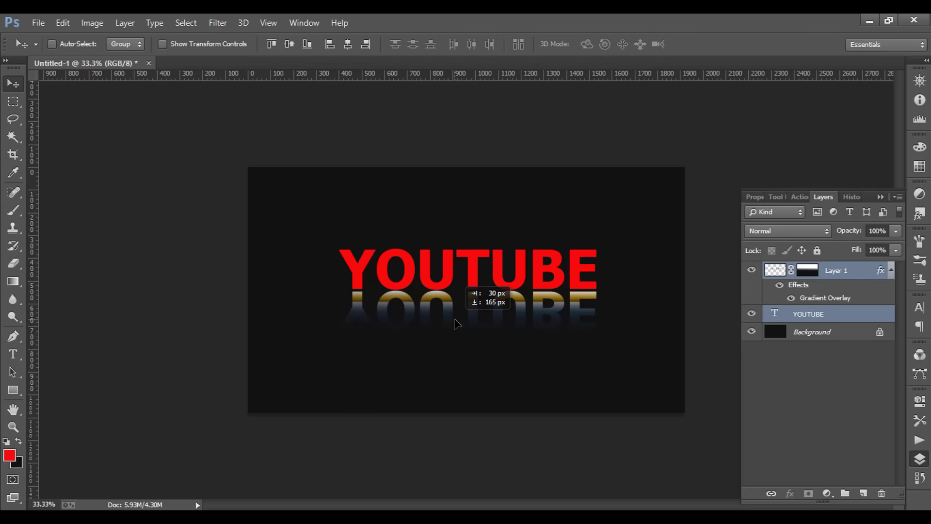
left_click_drag(456, 324, 456, 324)
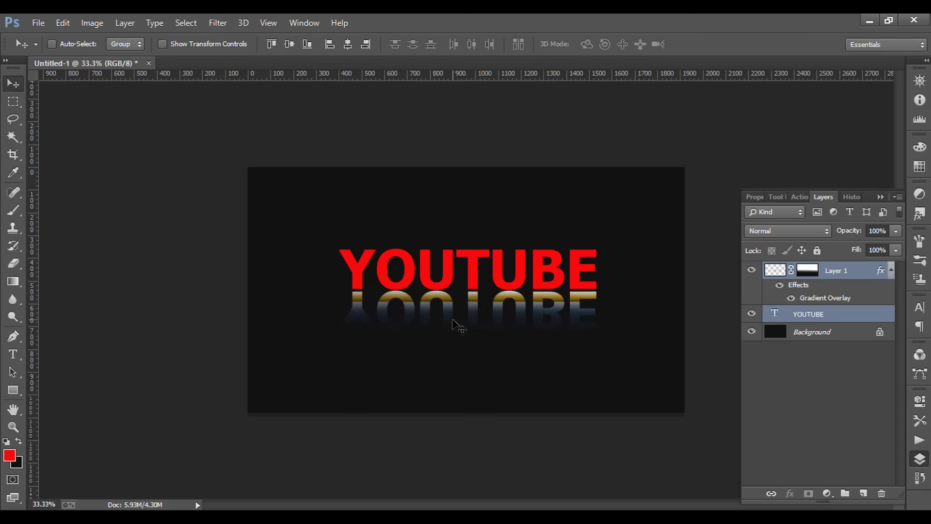
key("ctrl+t")
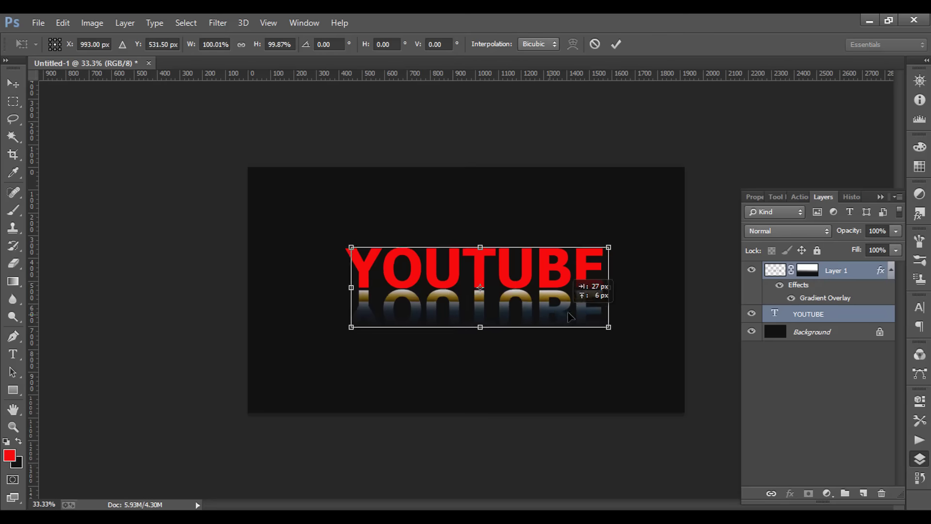
left_click_drag(558, 316, 603, 316)
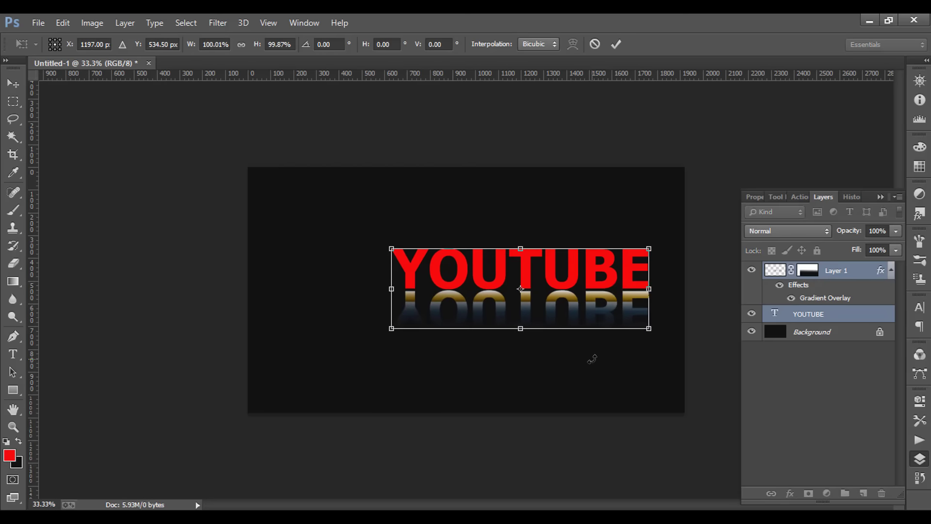
key("Return")
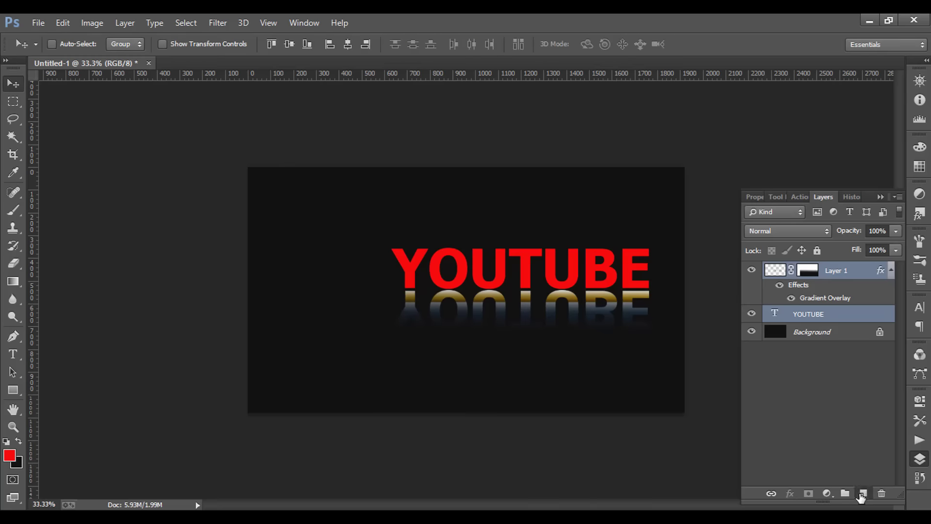
On new Layer 2, fill a rectangle left of YOUTUBE with red foreground colour and deselect.
left_click(858, 495)
left_click(13, 102)
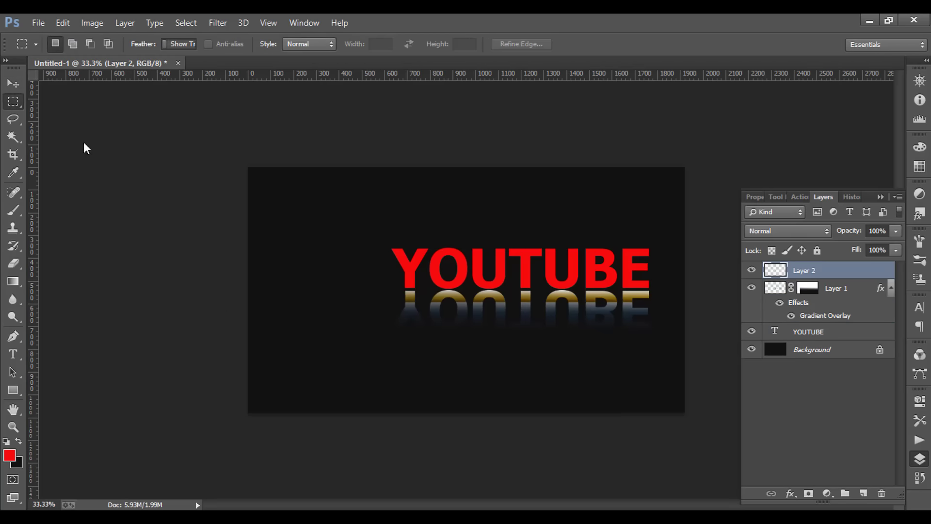
mouse_move(402, 249)
left_mouse_down()
mouse_move(332, 329)
mouse_move(280, 328)
left_mouse_up()
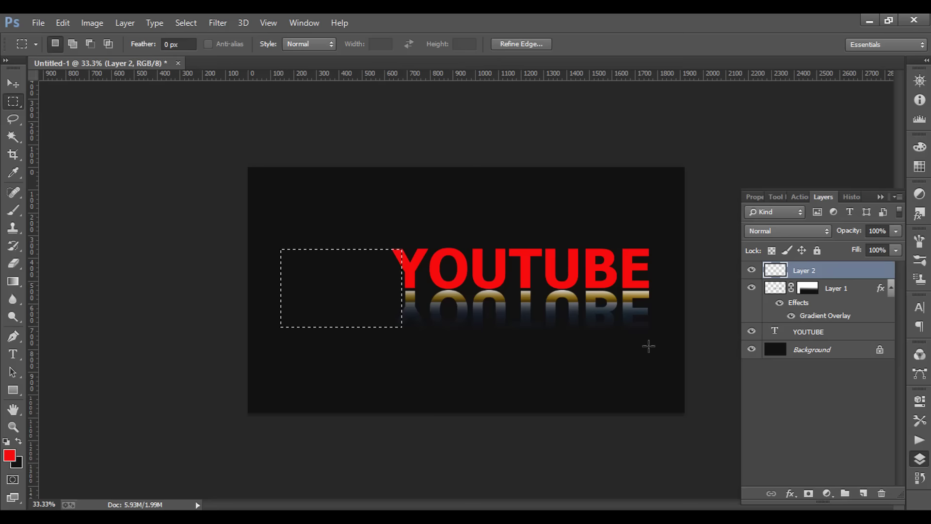
left_click(19, 441)
key("ctrl+BackSpace")
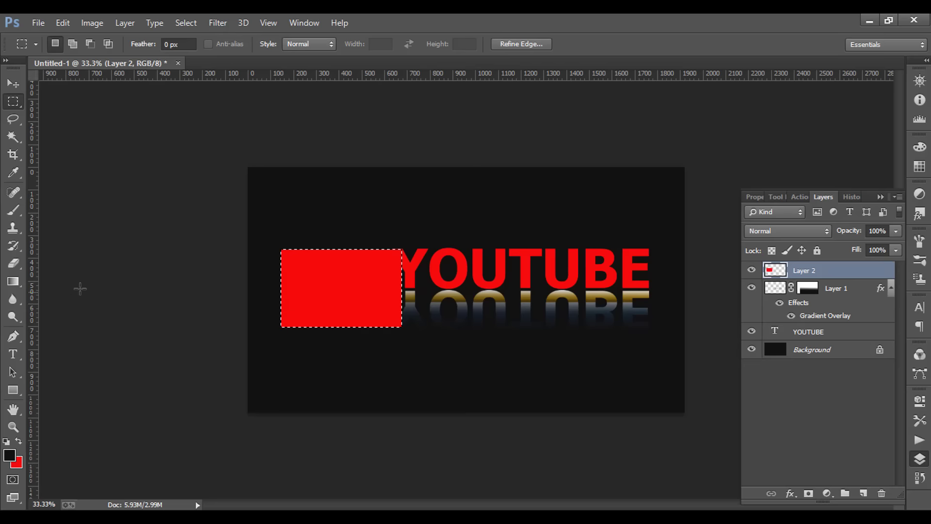
key("ctrl+d")
left_click(18, 340)
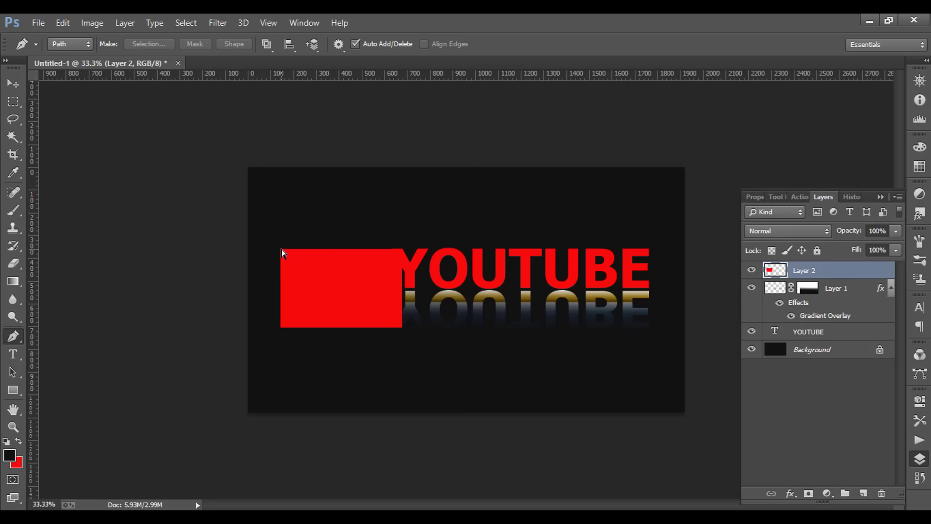
Drag a horizontal guide to 532.5 px, aligned with the red rectangle's centre point.
key("ctrl+t")
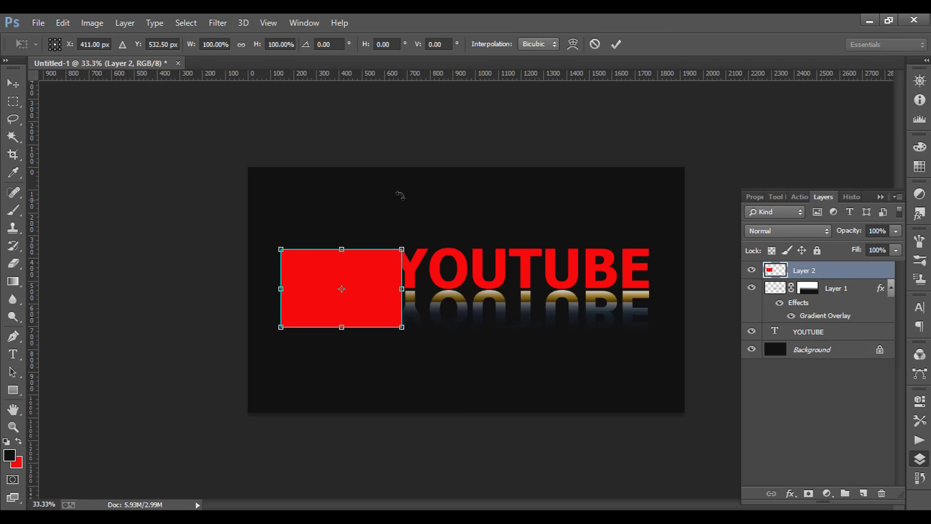
left_click_drag(393, 87, 391, 103)
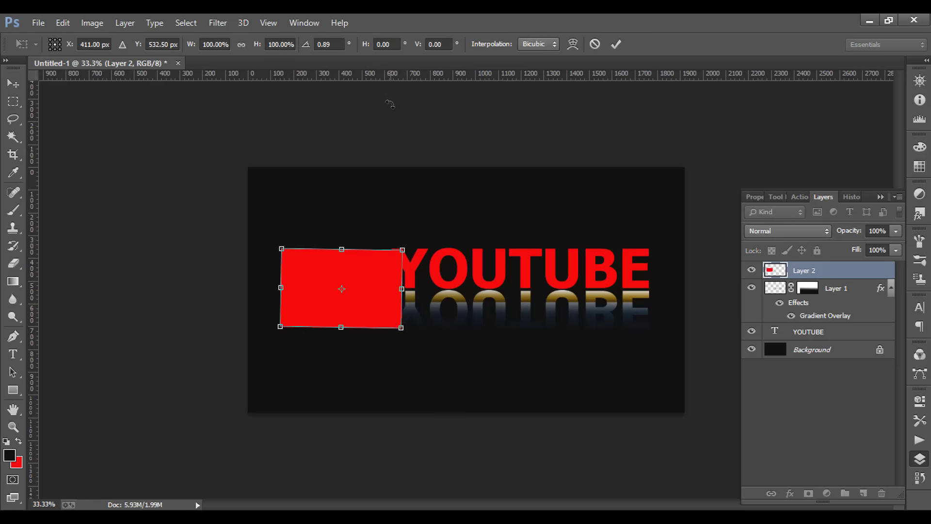
key("ctrl+z")
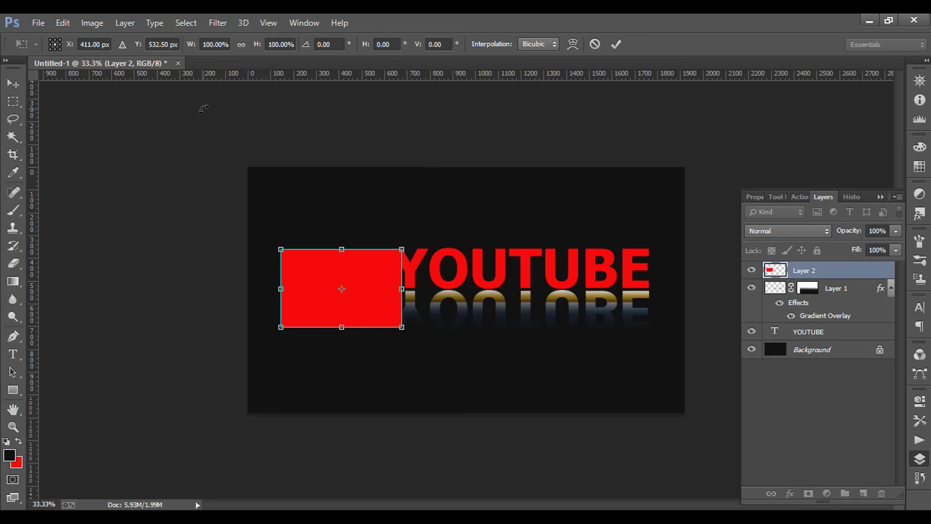
key("Return")
key("p")
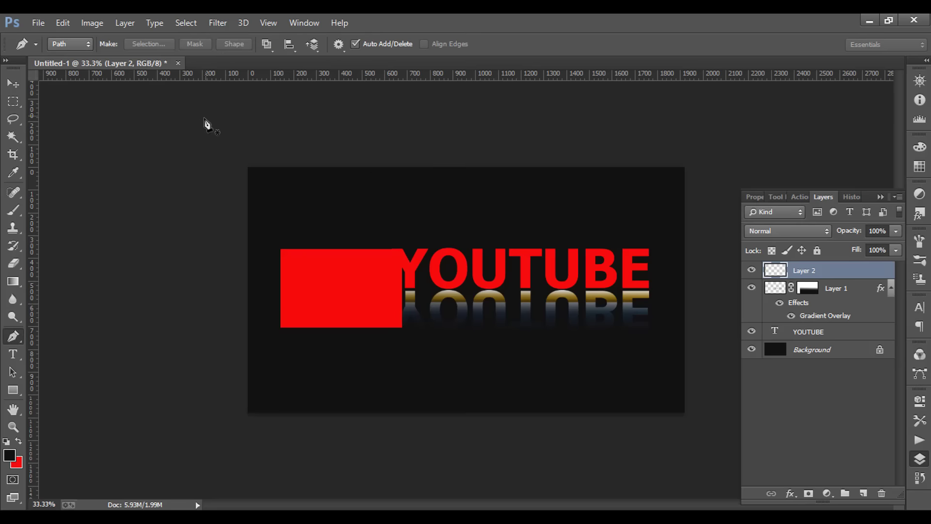
left_click_drag(286, 77, 311, 289)
key("ctrl+t")
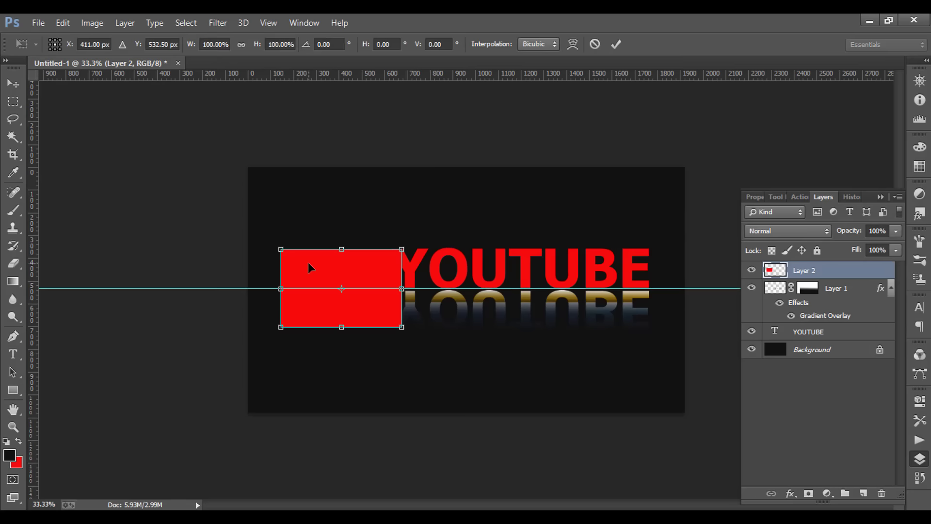
key("Return")
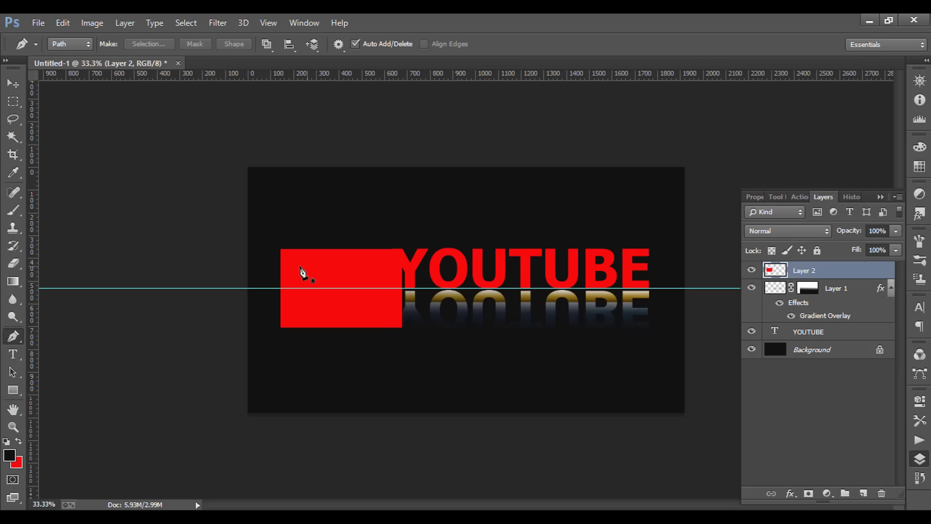
Draw a Pen path from the rectangle's top-left corner, to a tip on the guide, to the bottom-left corner.
left_click(278, 248)
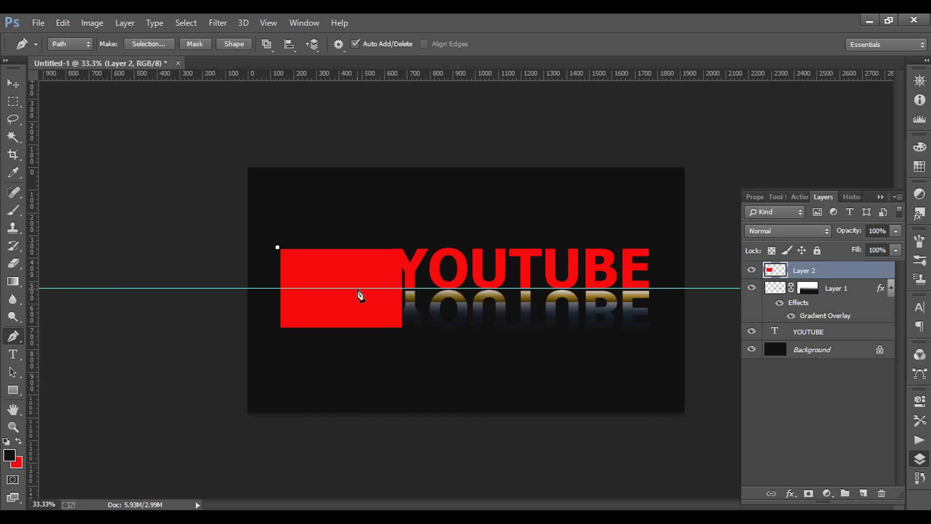
left_click(357, 290)
left_click(278, 330)
key("ctrl+z")
left_click(276, 331)
key("ctrl+z")
left_click_drag(274, 331, 428, 366)
left_click(325, 205)
Convert the path to a selection, delete the red outside the triangle, and deselect.
key("ctrl+Return")
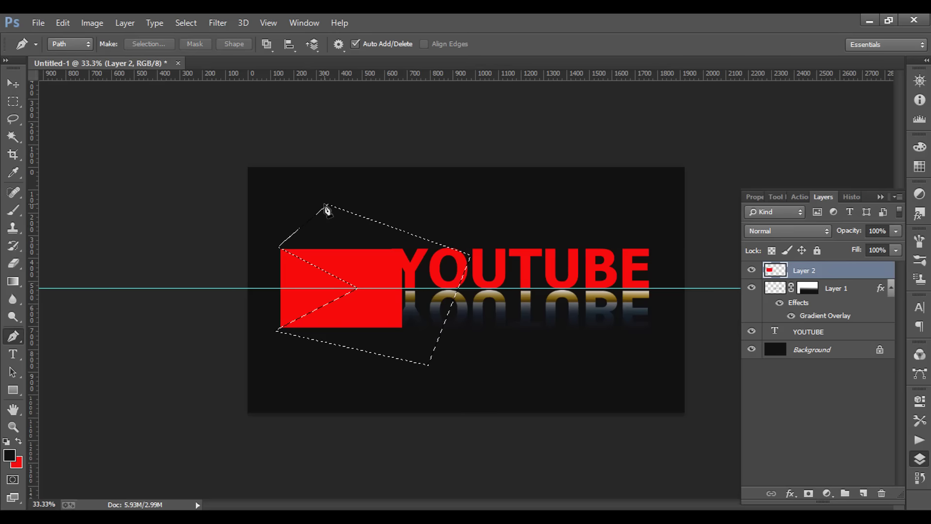
key("Delete")
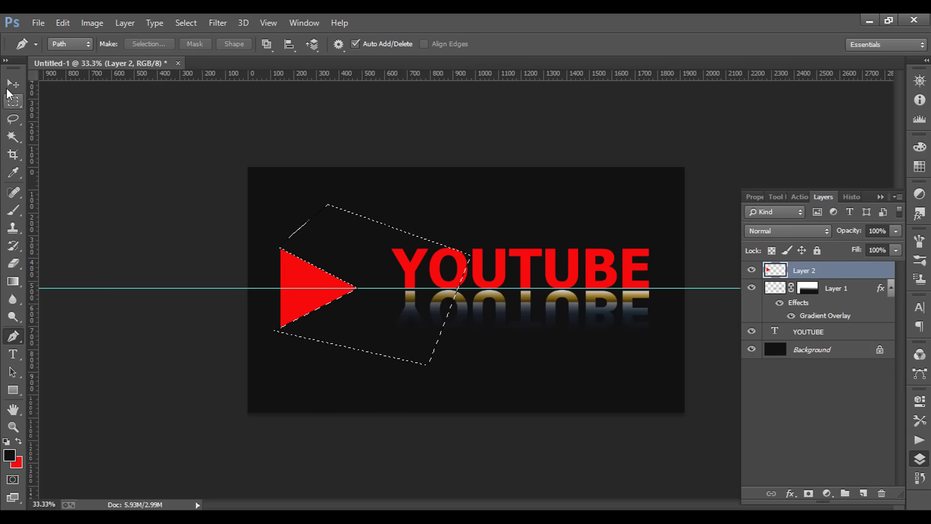
left_click(14, 101)
left_click(165, 152)
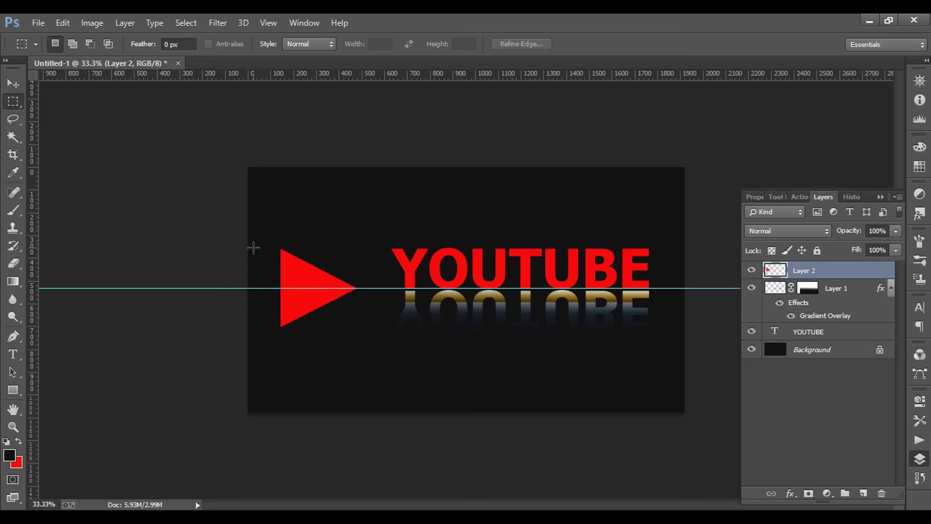
Hide the rulers and scale the red triangle to about 137% from its centre, nudged right.
key("ctrl+r")
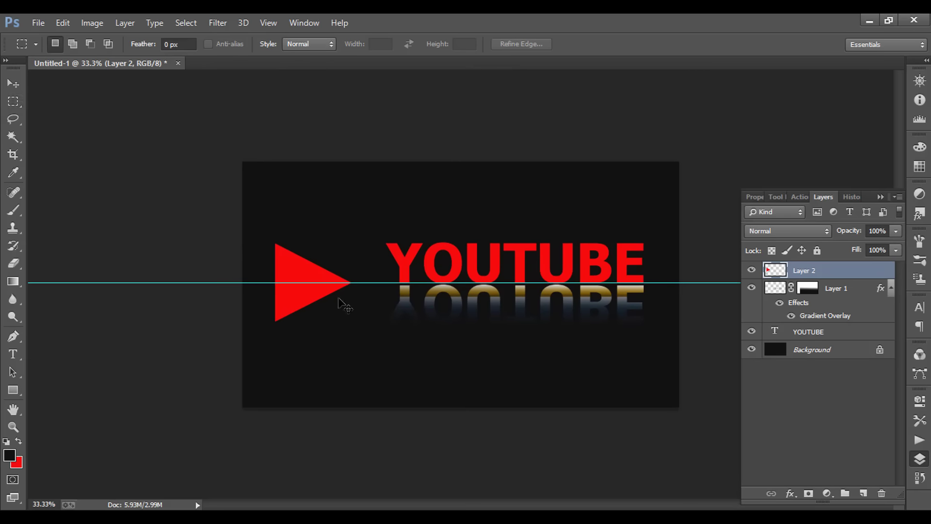
key("ctrl+t")
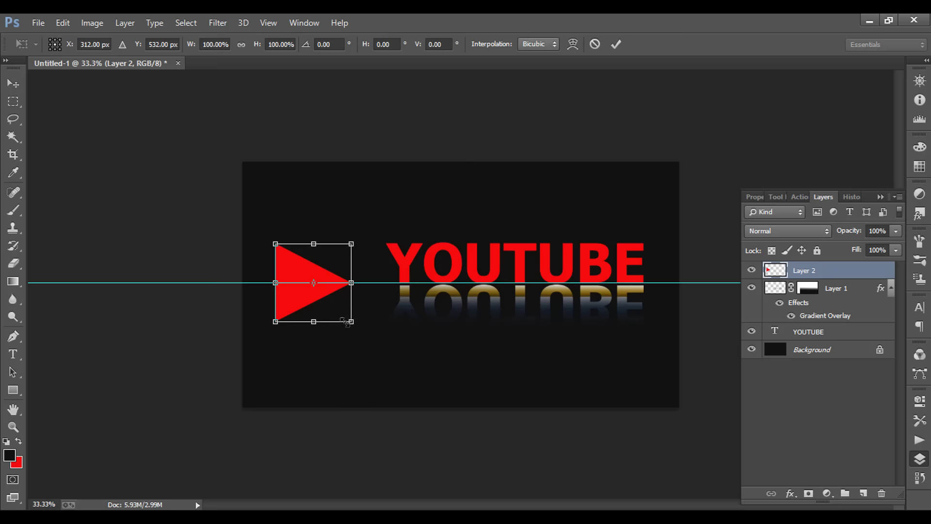
mouse_move(351, 322)
left_mouse_down()
mouse_move(365, 336)
mouse_move(364, 324)
left_mouse_up()
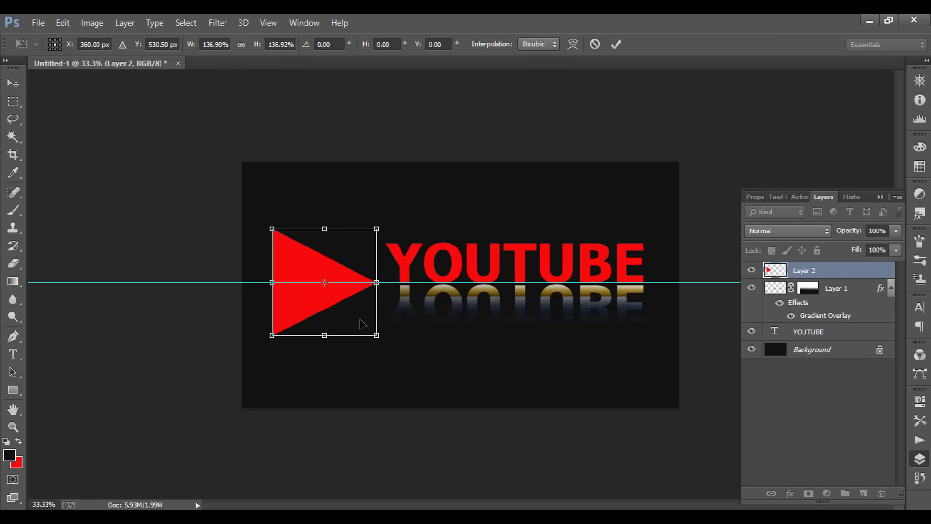
key("Return")
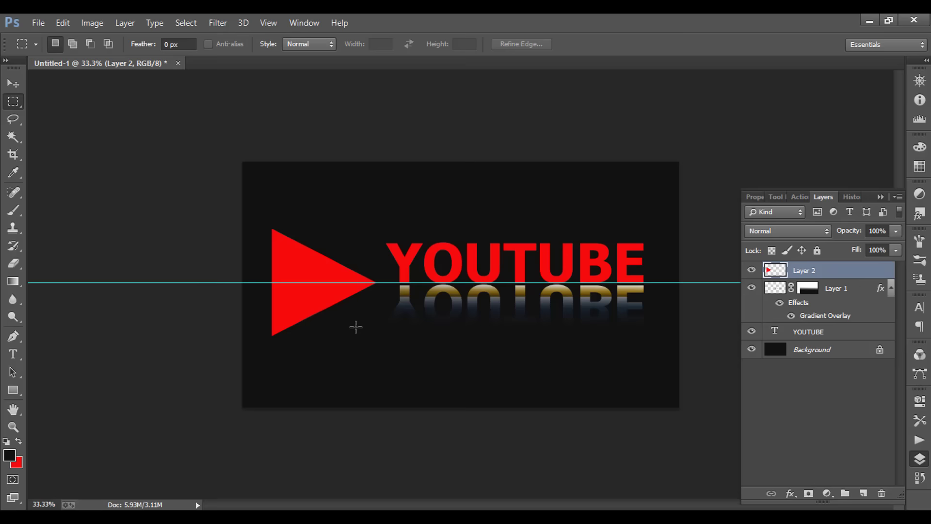
Give Layer 2 Bevel & Emboss with Contour and Texture, plus Inner Glow and Inner Shadow.
left_click(789, 494)
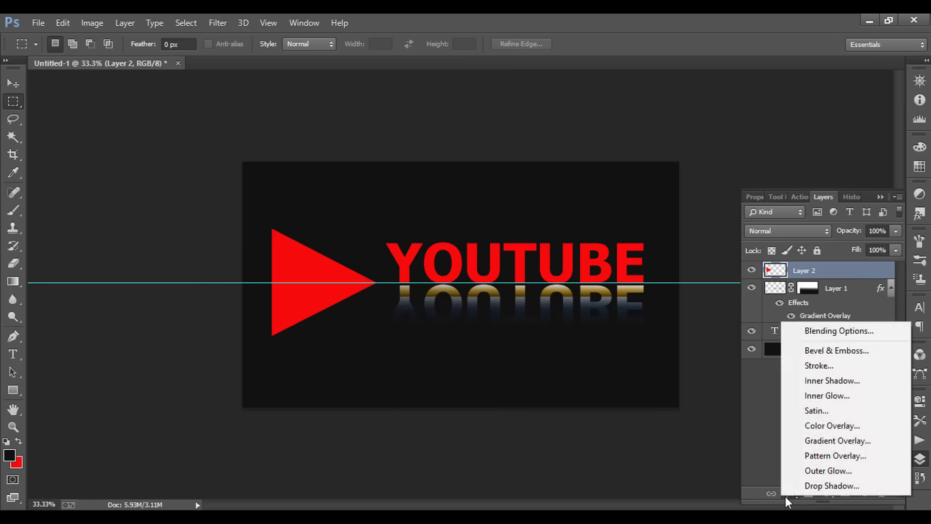
left_click(841, 332)
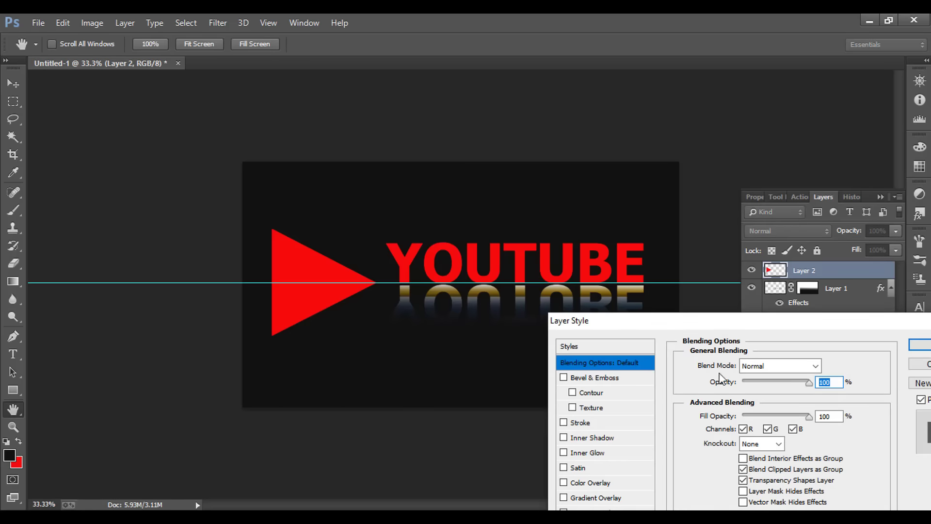
left_click_drag(693, 318, 618, 144)
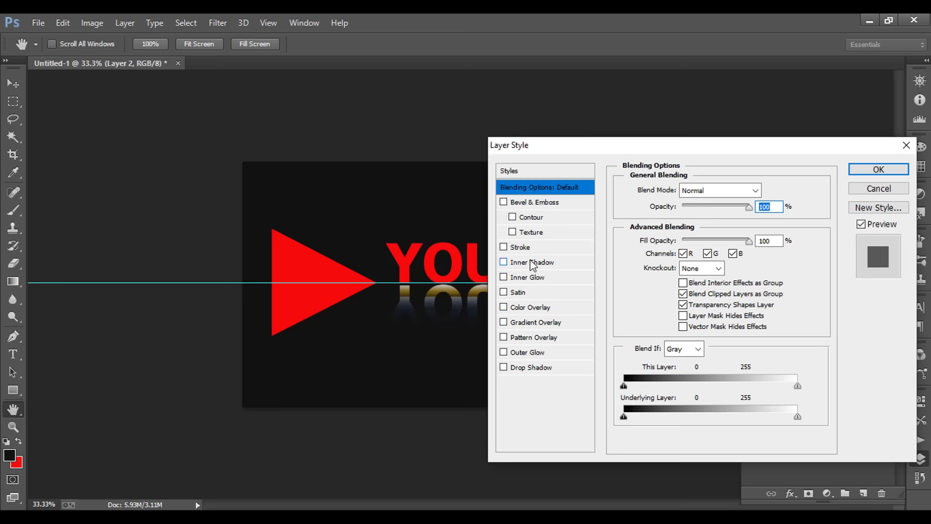
left_click(529, 217)
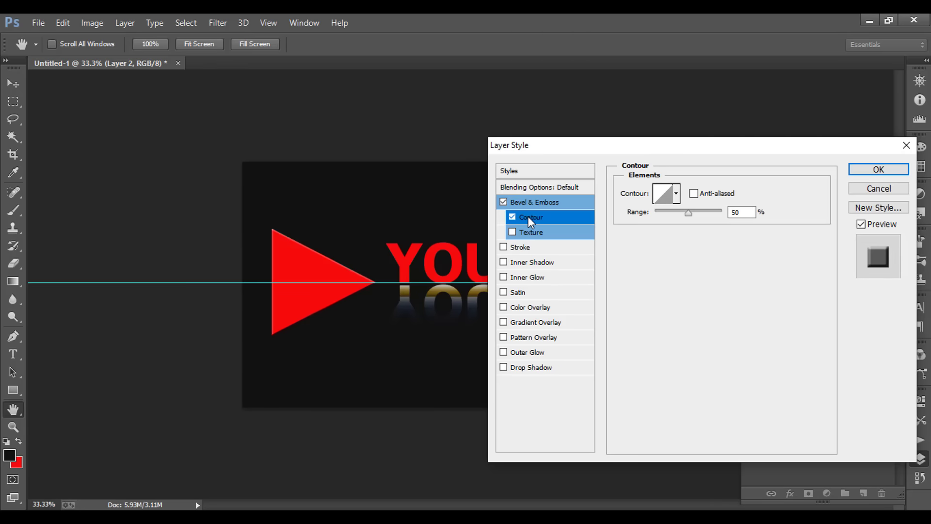
left_click(513, 232)
left_click(523, 277)
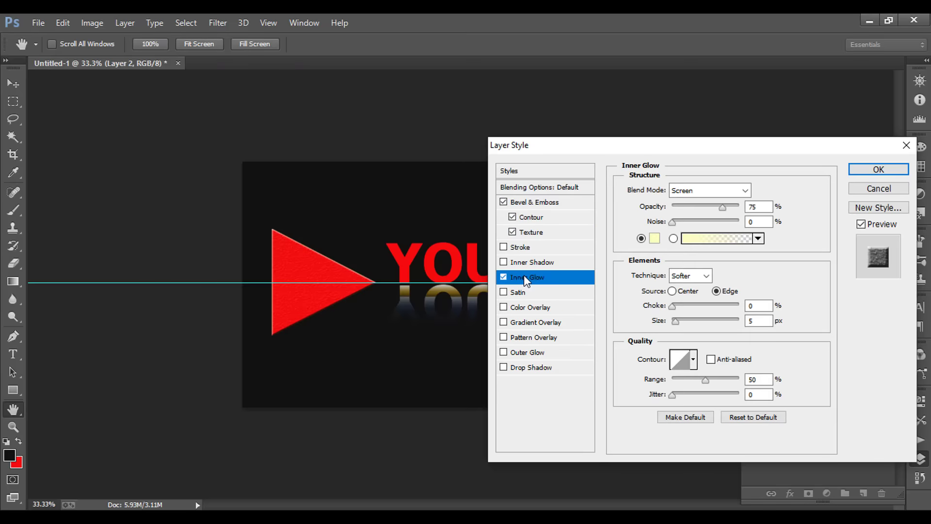
left_click(503, 263)
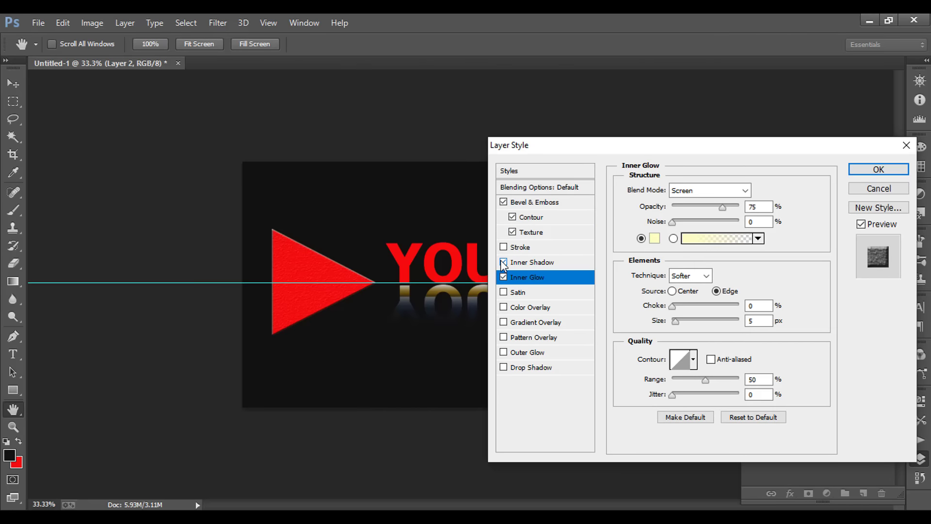
Try satin, colour, gradient and pattern overlays, keeping none and enabling Outer Glow instead.
left_click(519, 294)
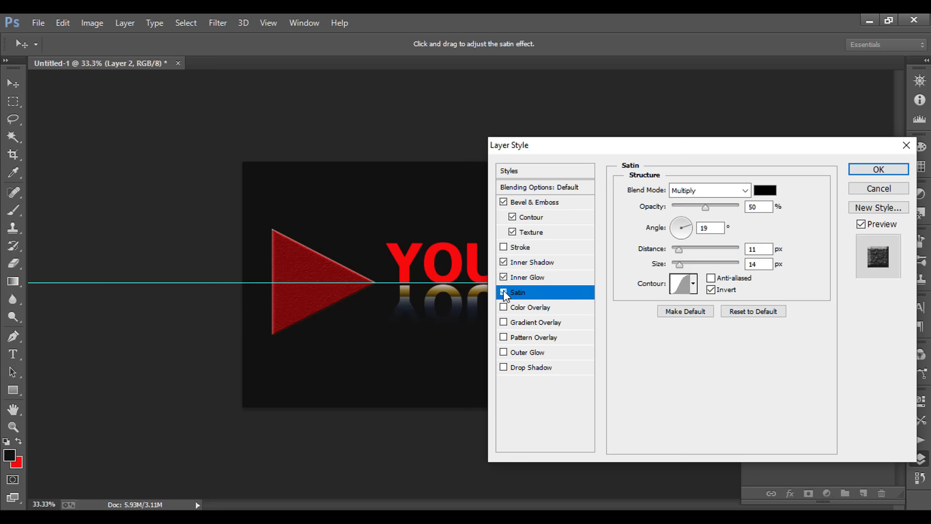
key("space")
left_click(504, 308)
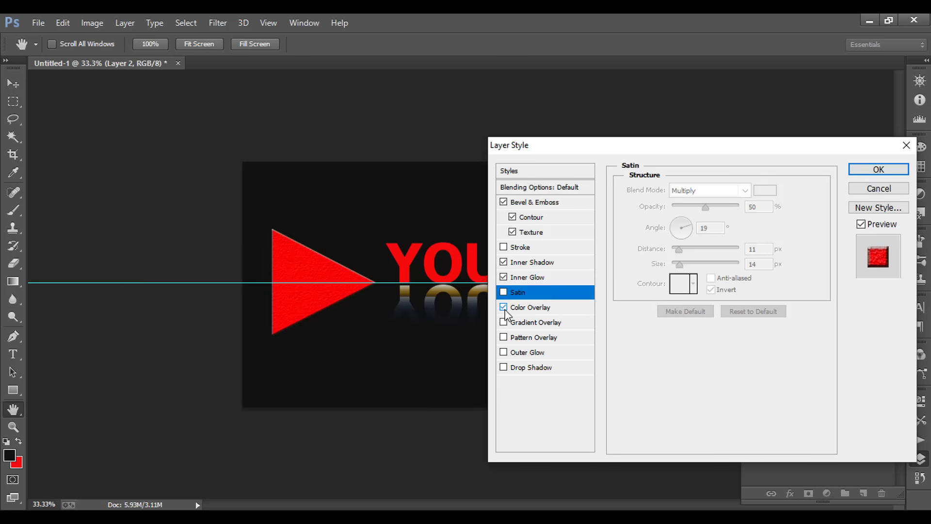
left_click(504, 307)
left_click(524, 323)
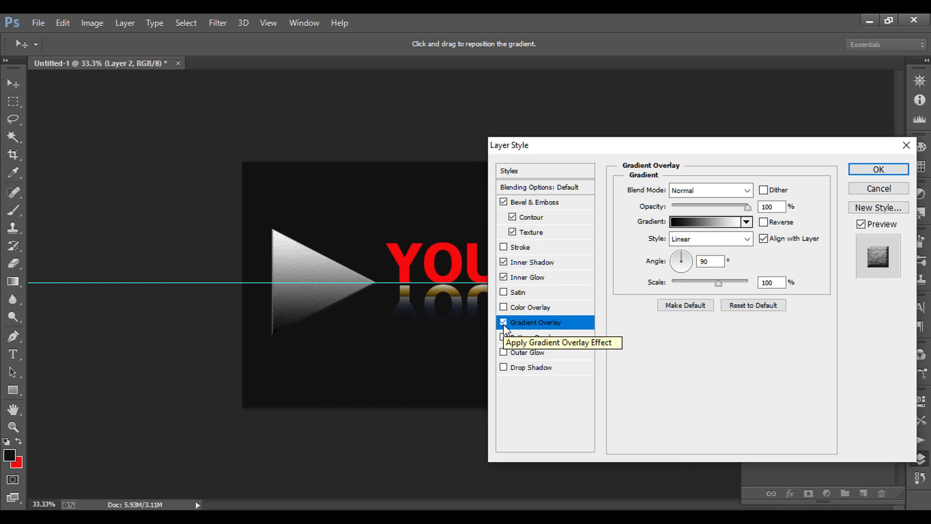
left_click(504, 322)
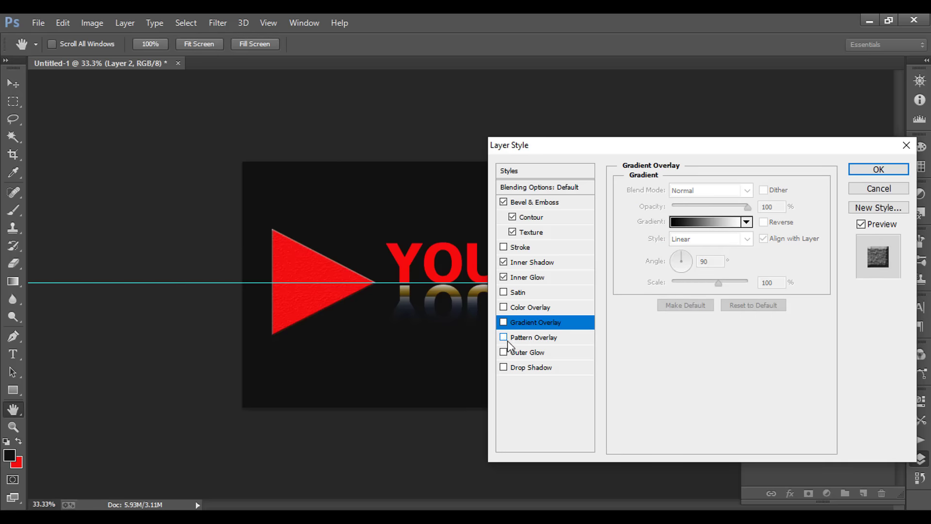
left_click(504, 338)
left_click(504, 338)
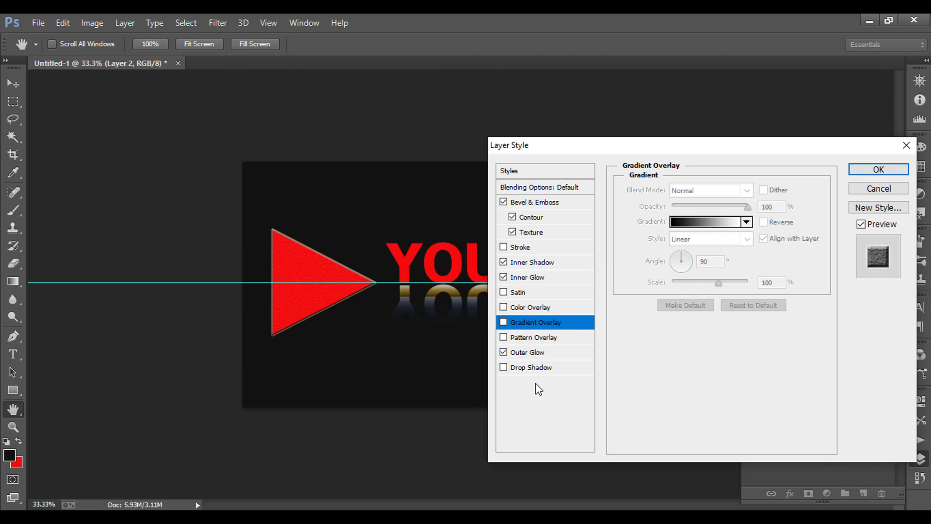
Set up the outer glow, add a 3 px black stroke, and apply the layer styles.
left_click(536, 355)
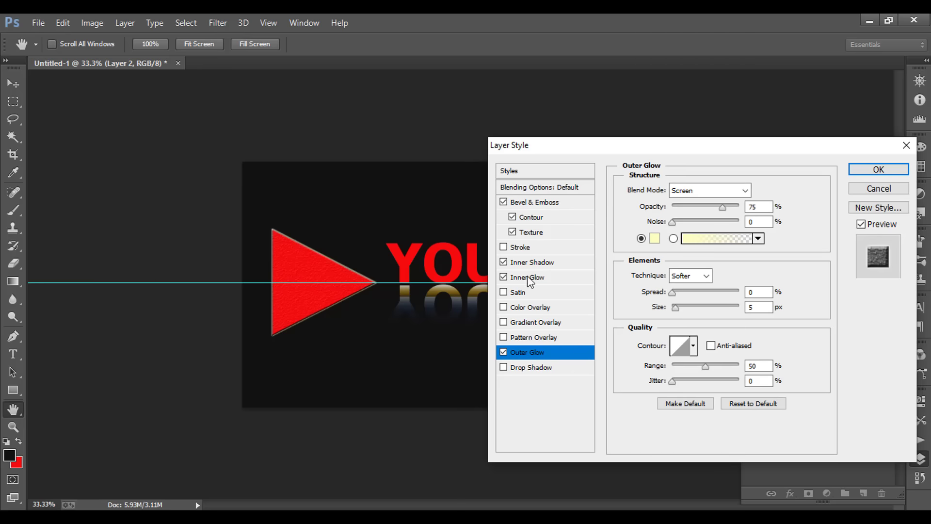
left_click(520, 247)
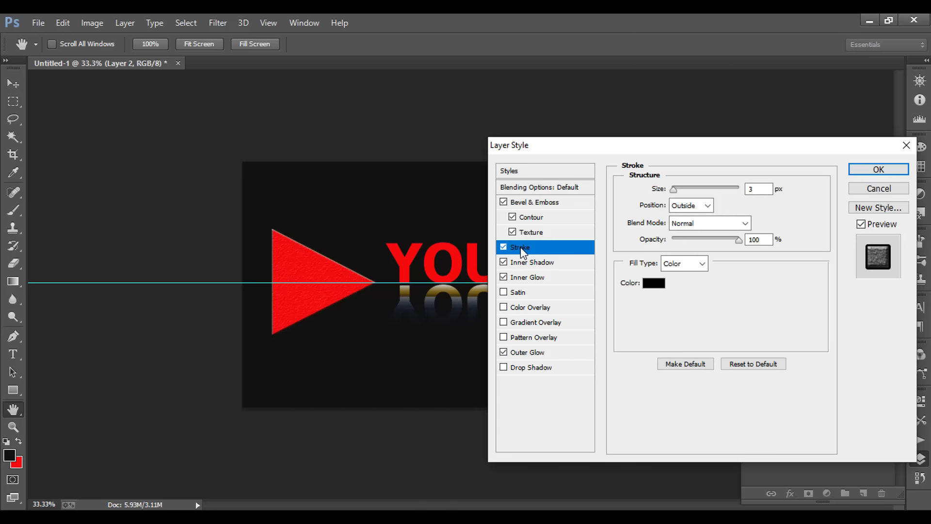
left_click_drag(690, 157, 447, 156)
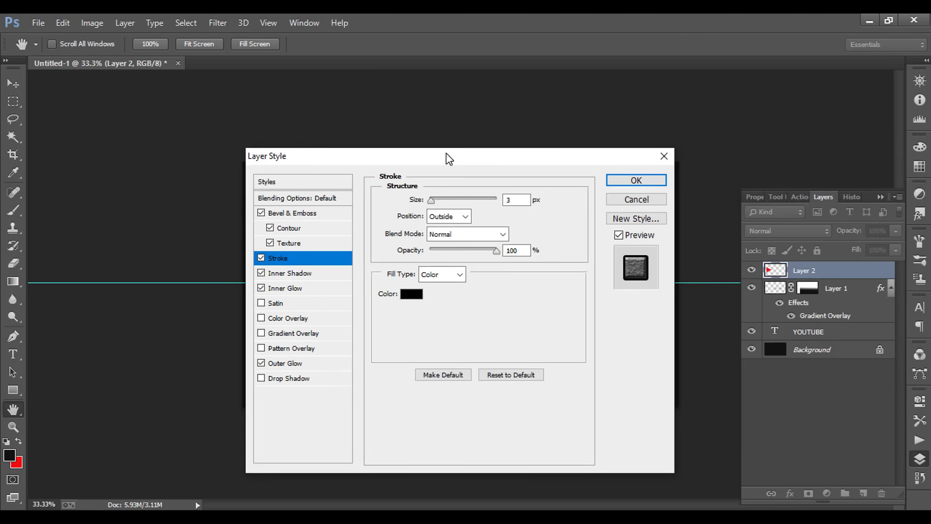
left_click(638, 179)
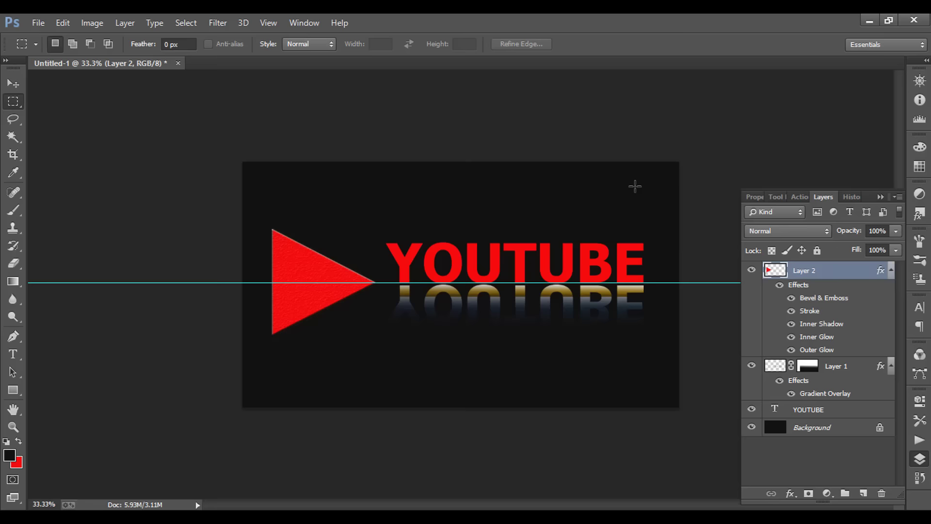
Mirror the triangle horizontally to point left and reduce its height to 86.84%.
key("ctrl+t")
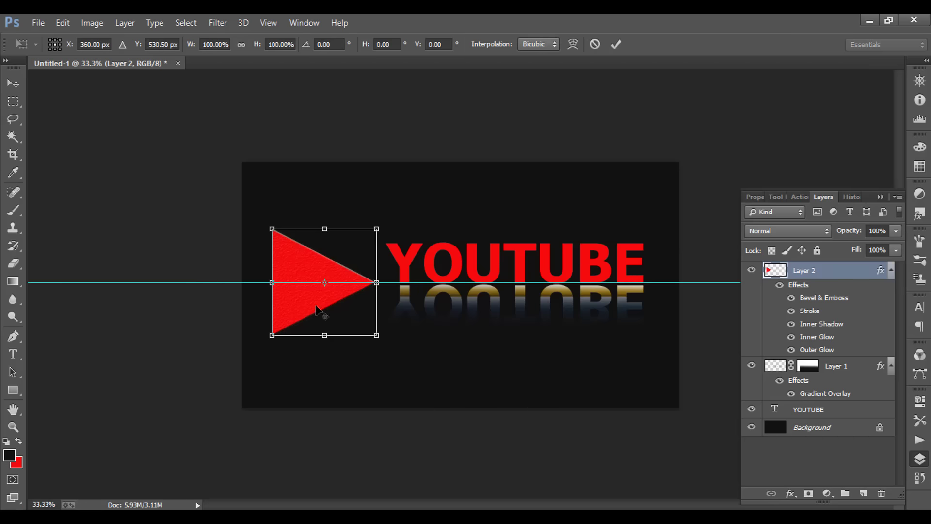
left_click_drag(272, 282, 379, 292)
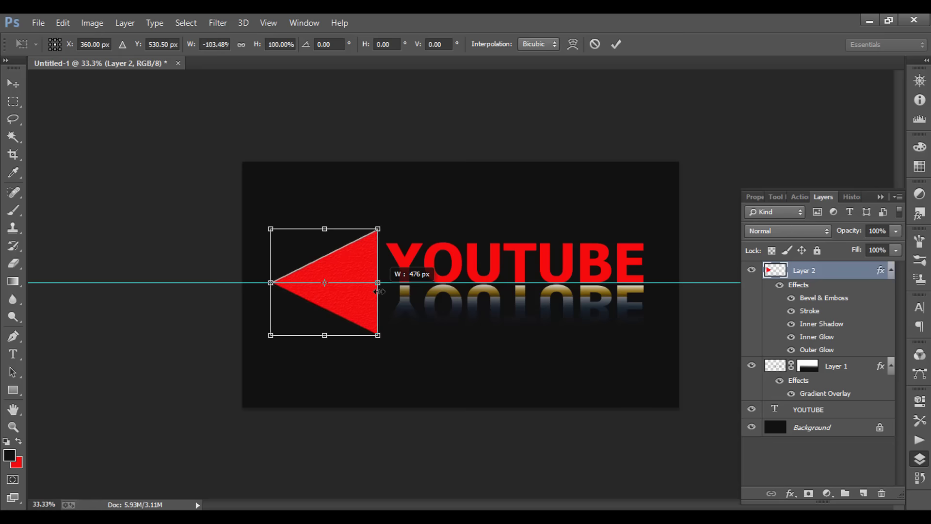
left_click_drag(379, 292, 379, 292)
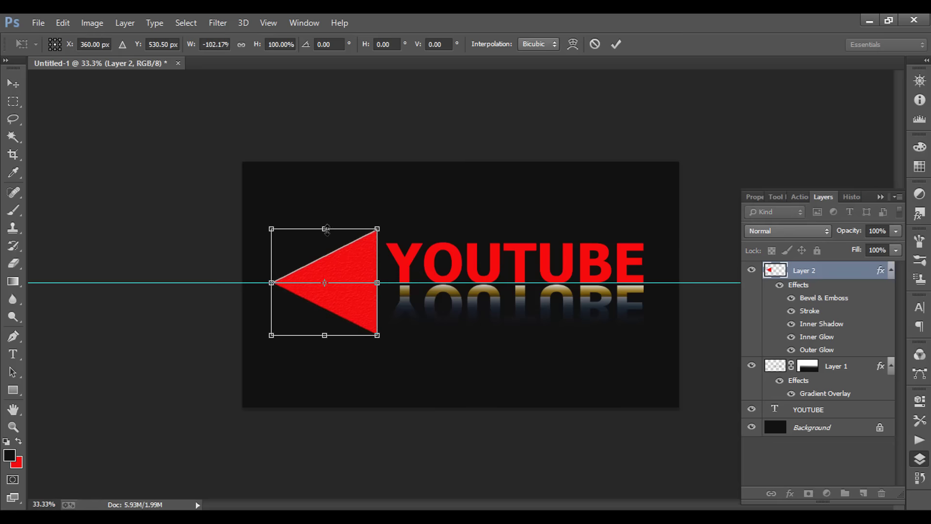
left_click_drag(327, 228, 330, 238)
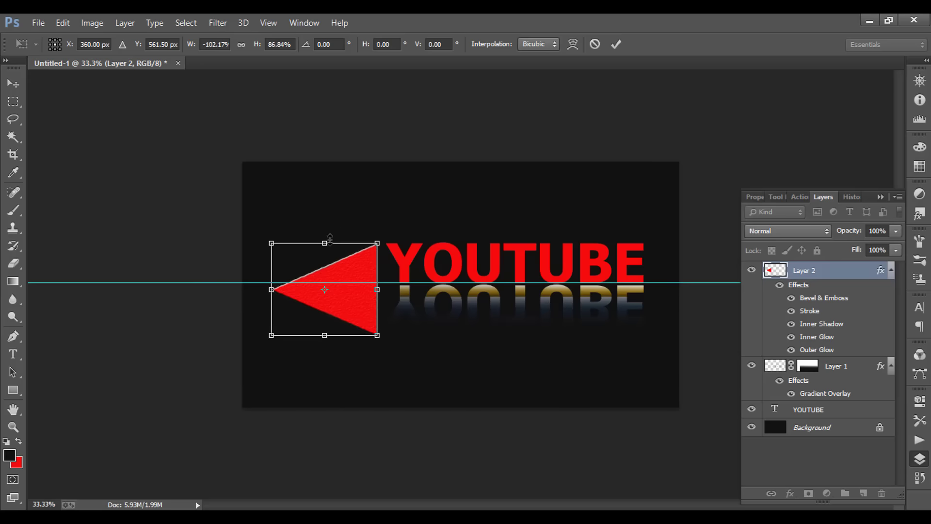
key("Return")
key("m")
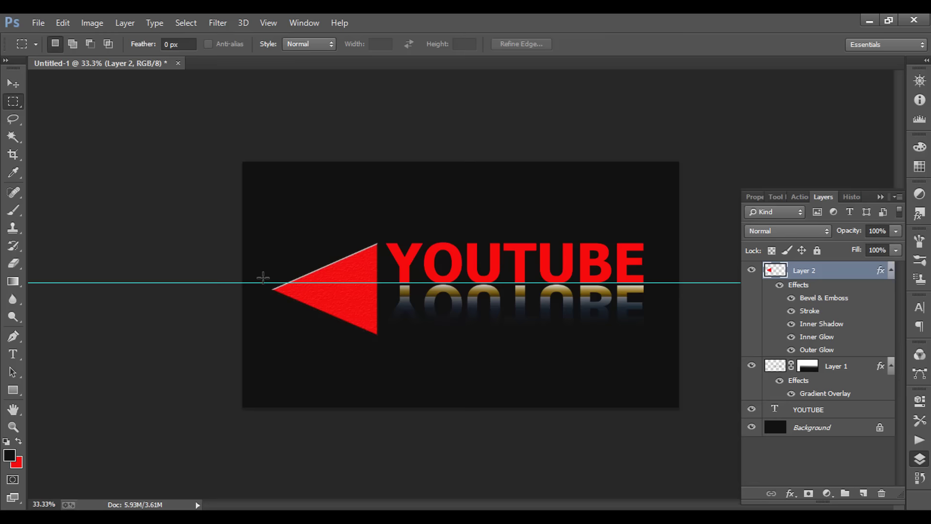
left_click(13, 83)
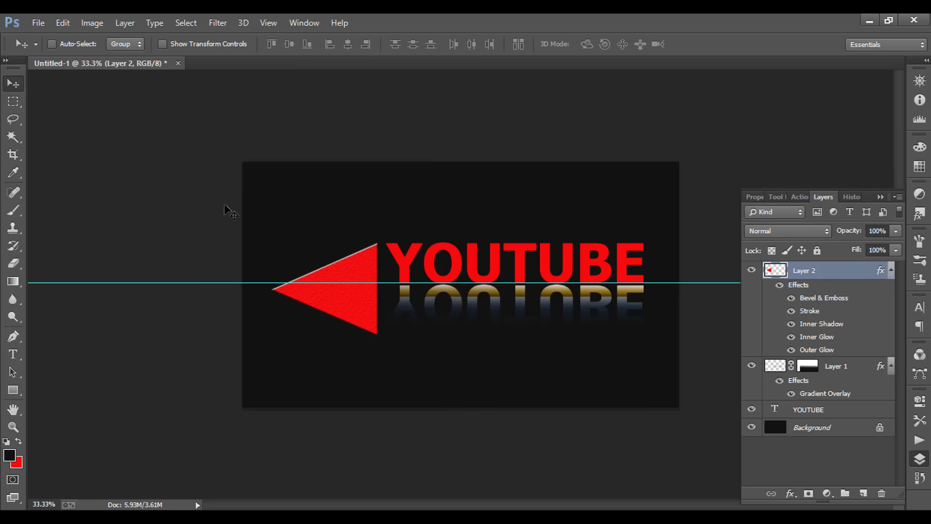
Remove the guide, nudge the triangle left, zoom to 50% and collapse the Layers panel.
mouse_move(245, 282)
left_mouse_down()
mouse_move(221, 82)
mouse_move(252, 53)
left_mouse_up()
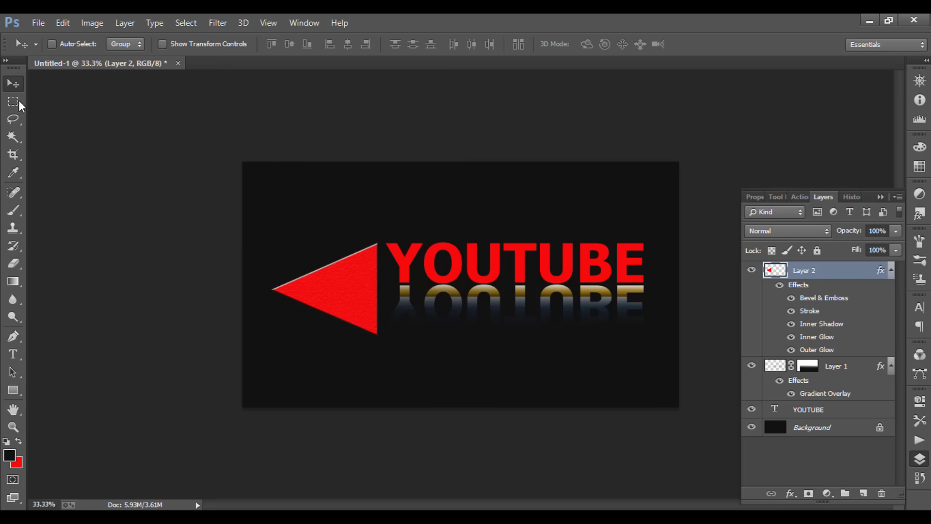
left_click_drag(336, 288, 328, 287)
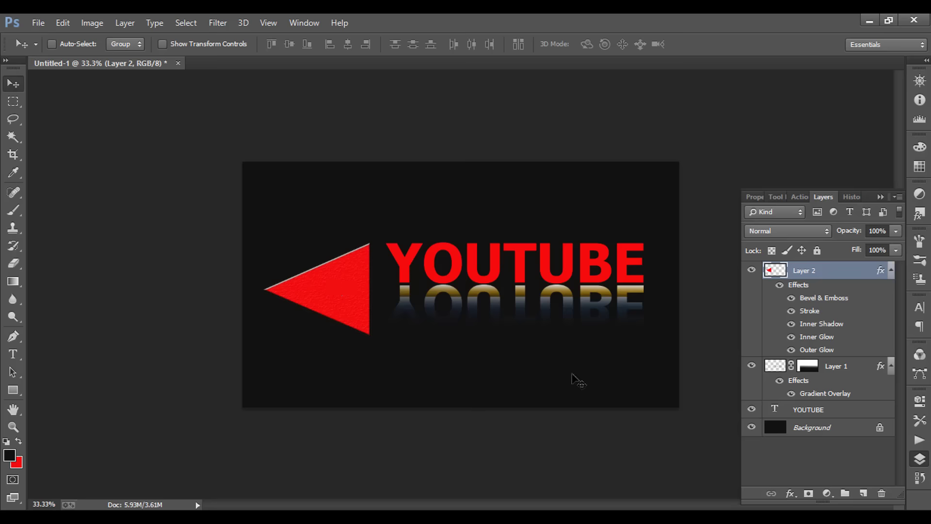
key("F10")
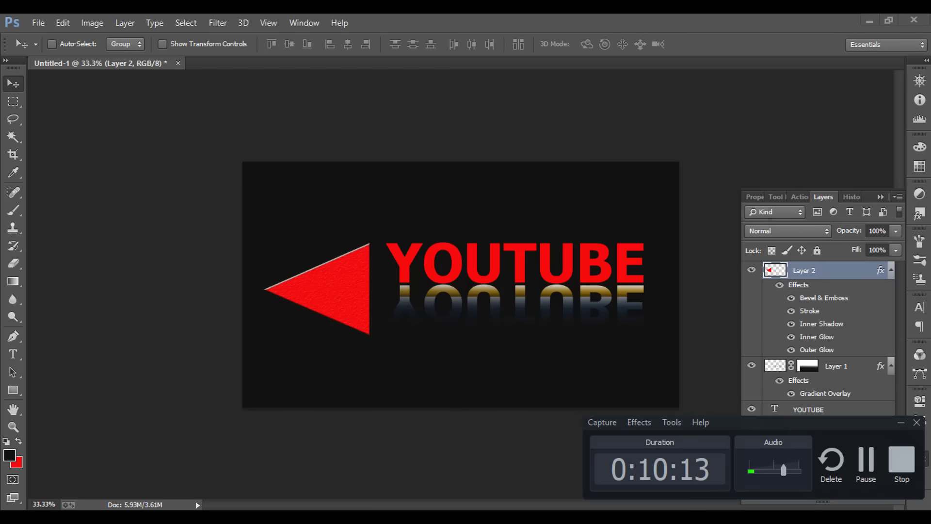
left_click(865, 470)
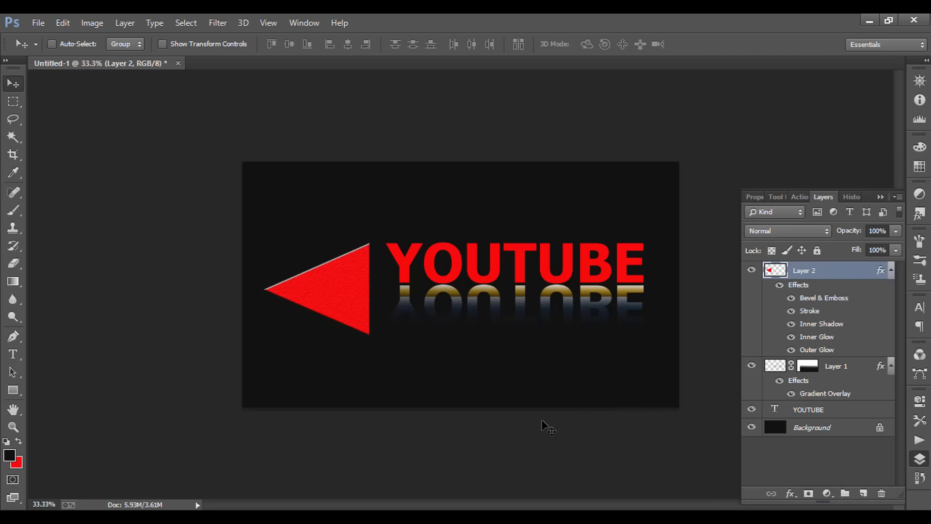
key("ctrl+plus")
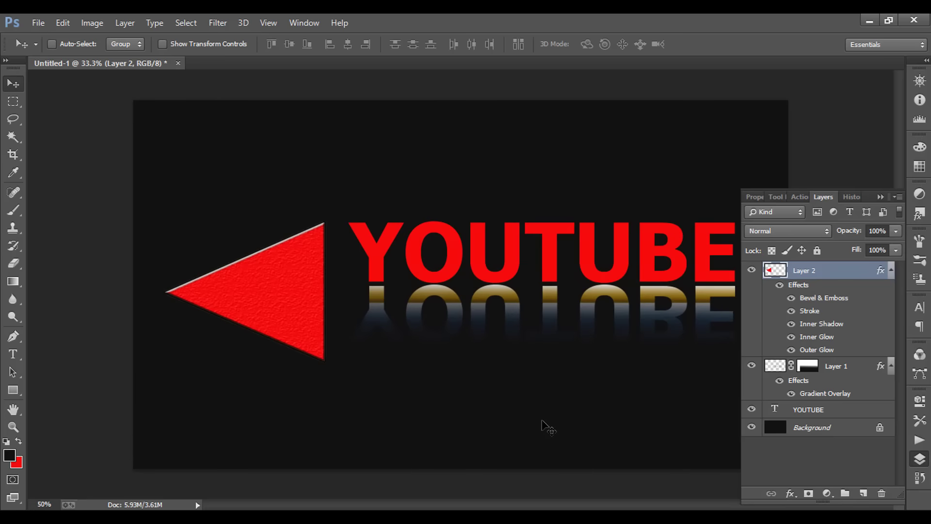
left_click(917, 462)
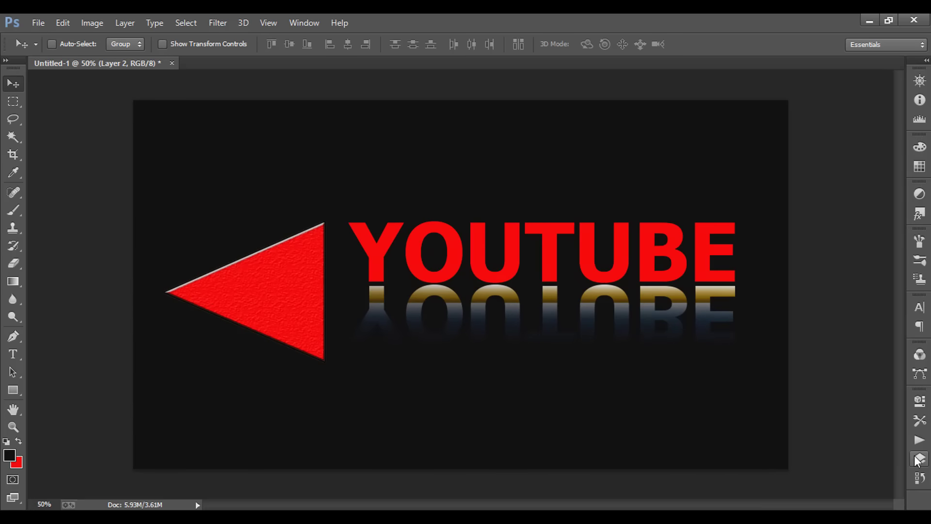